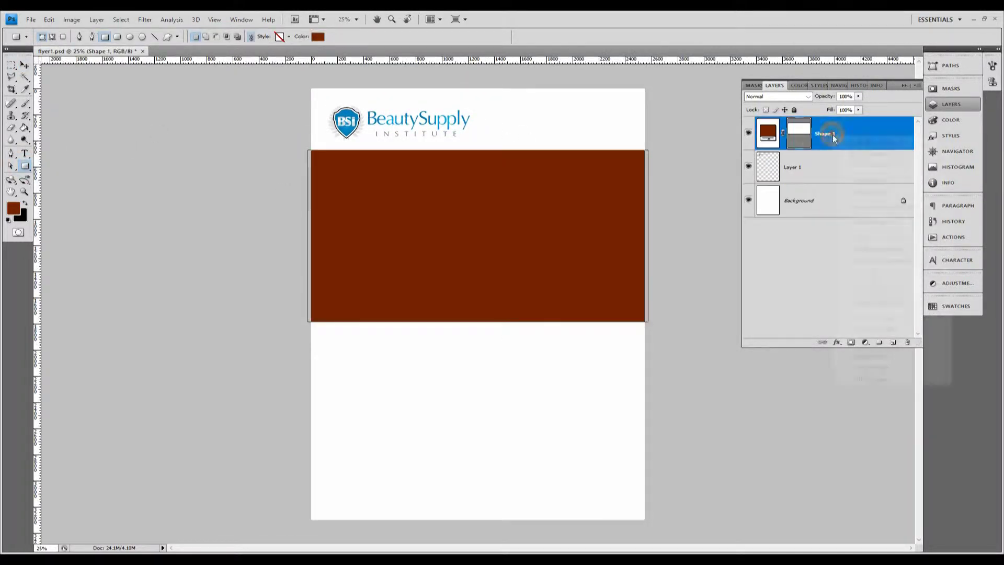
Step: Duplicate the dark brown rectangle band with Ctrl+J
key(ctrl+j)
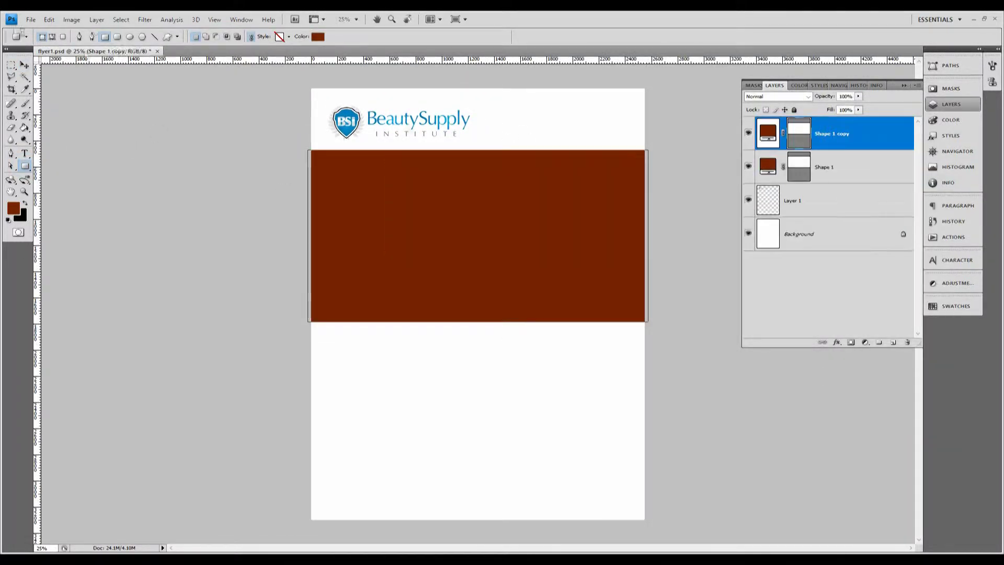
Step: Flip the duplicated band down to sit below the brown rectangle
key(ctrl+t)
drag(522, 151, 521, 401)
key(Return)
double_click(768, 133)
key(Escape)
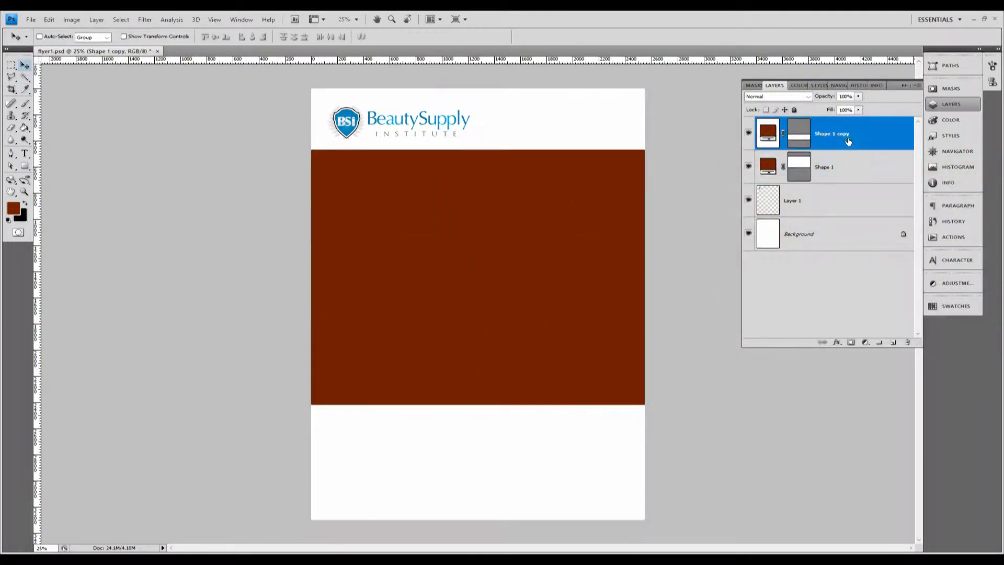
Step: Give the lower band a 180° orange-to-brown Gradient Overlay
double_click(848, 137)
click(734, 194)
click(832, 134)
click(859, 104)
click(295, 384)
click(341, 429)
click(964, 185)
double_click(487, 385)
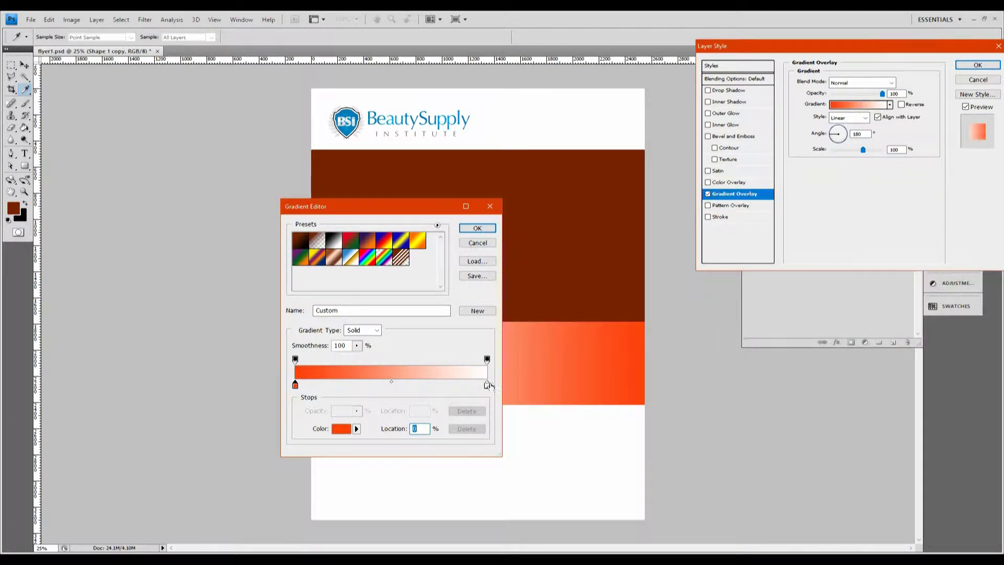
click(523, 293)
key(Return)
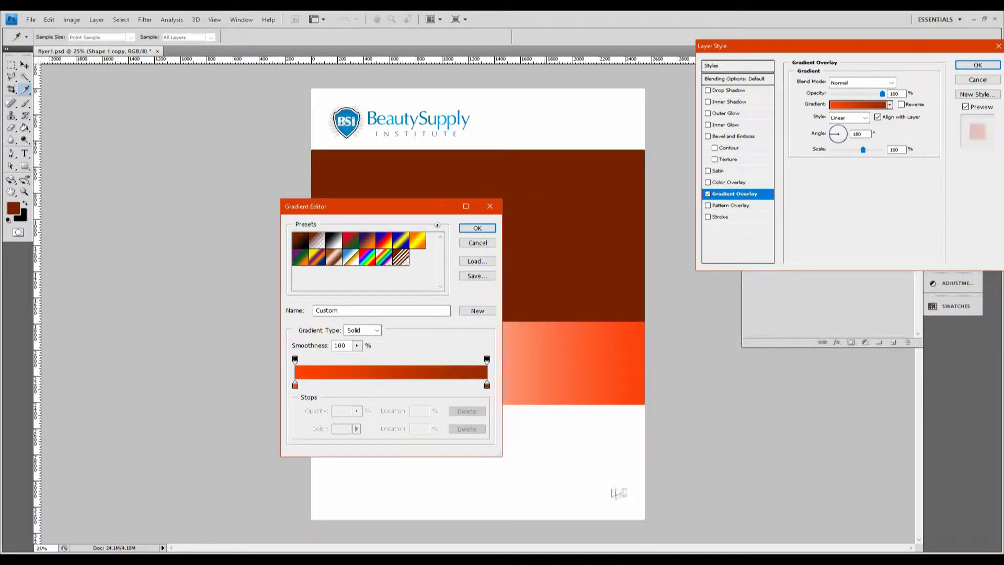
click(481, 228)
Step: Reverse the gradient, reduce its scale to about 39%, and apply the overlay
click(901, 104)
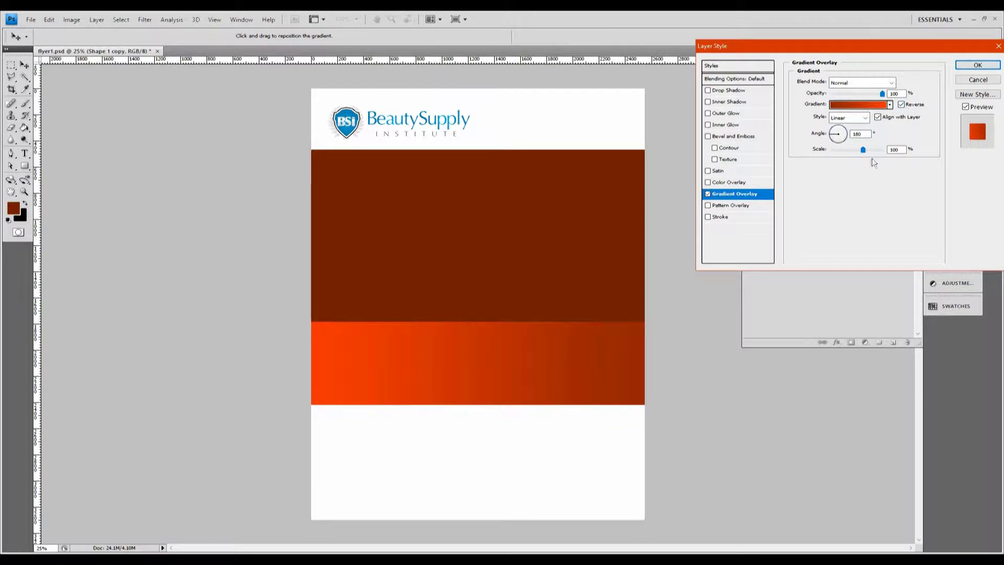
drag(863, 149, 858, 149)
click(857, 104)
double_click(295, 385)
key(Return)
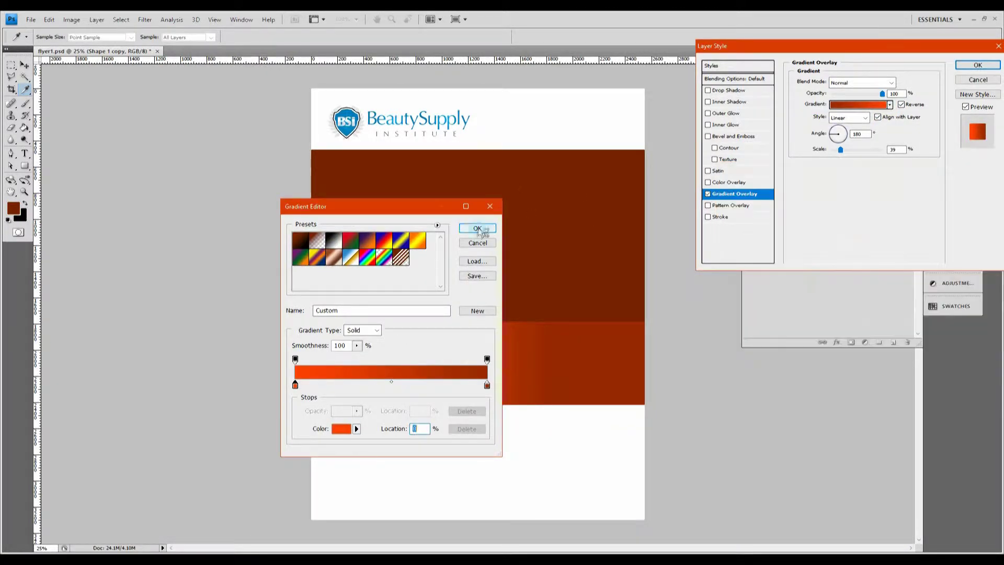
key(Return)
key(Return)
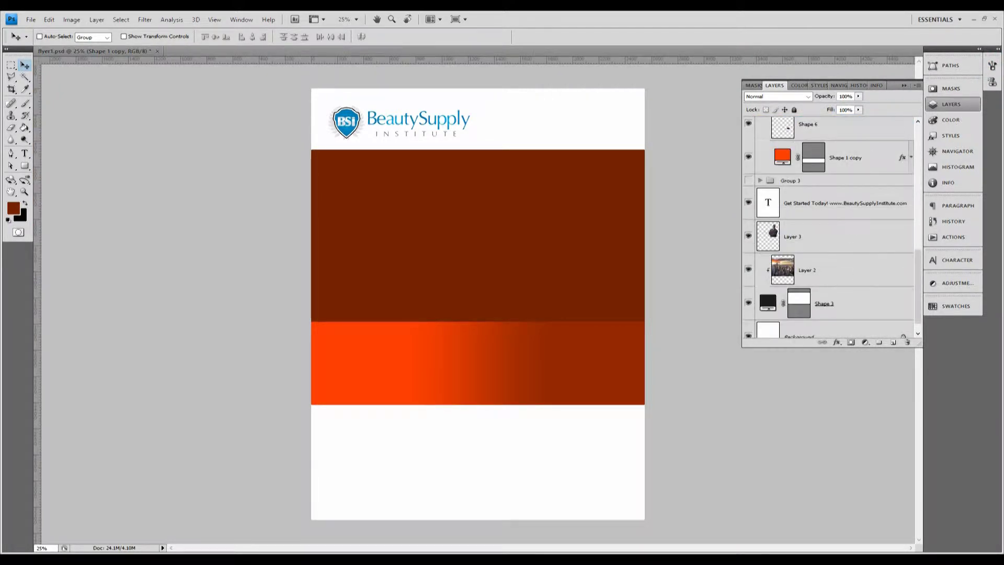
Step: Mirror the city skyline photo horizontally and place it below the gradient band, under the logo
click(49, 19)
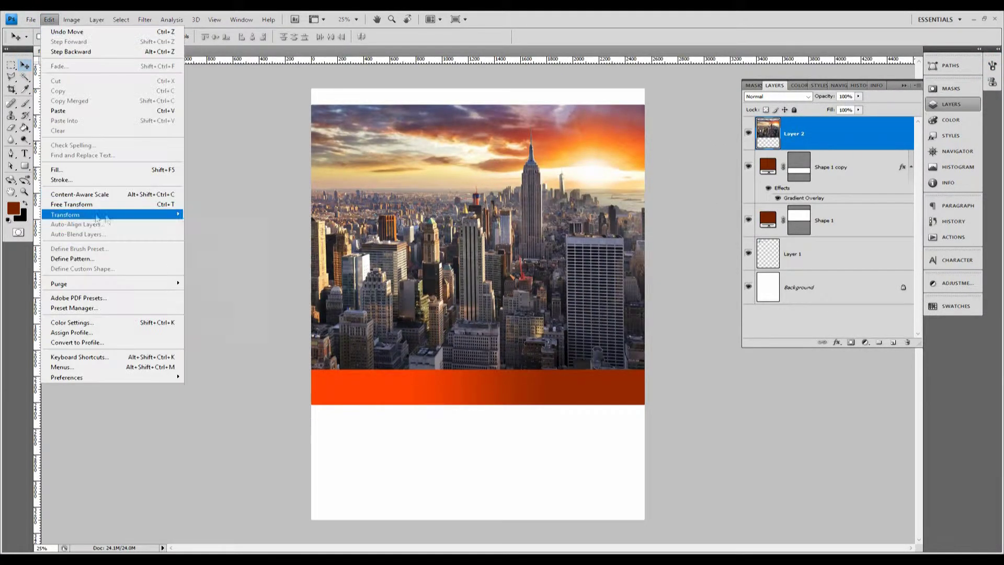
click(209, 324)
drag(795, 134, 806, 204)
drag(523, 173, 533, 218)
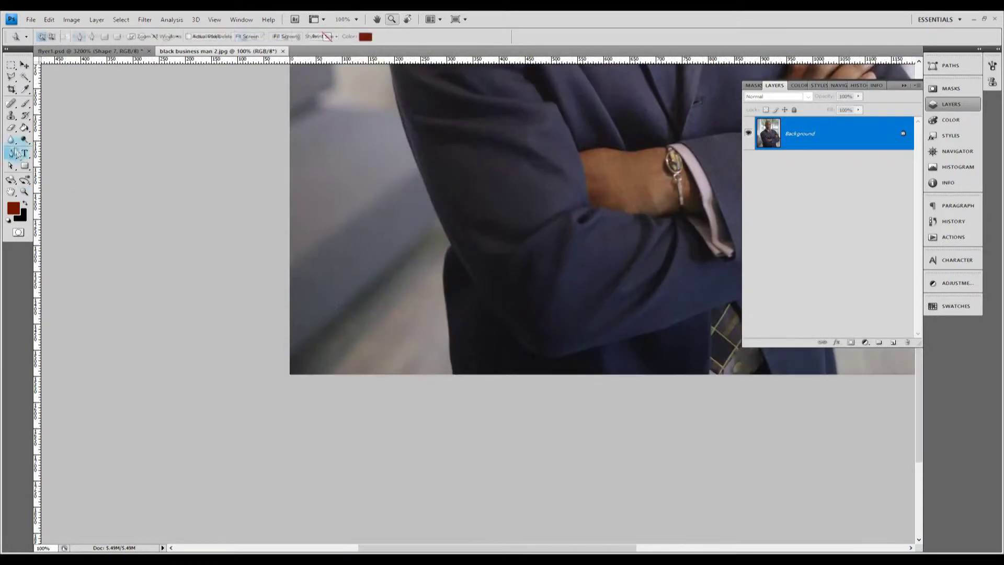
Step: Start the pen outline at the suit bottom and trace up to the neck and ear
click(454, 371)
click(445, 307)
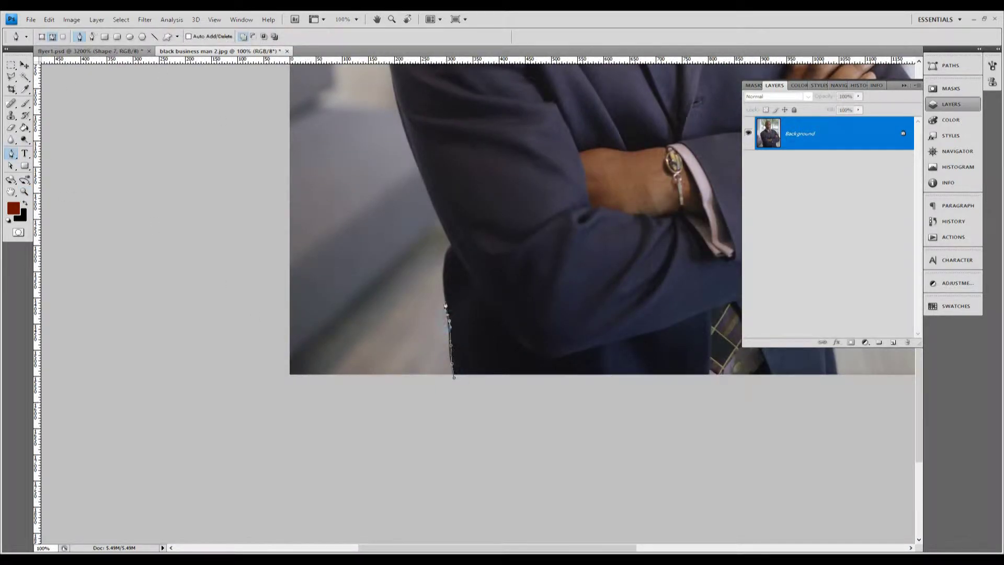
scroll(419, 314, up, 5)
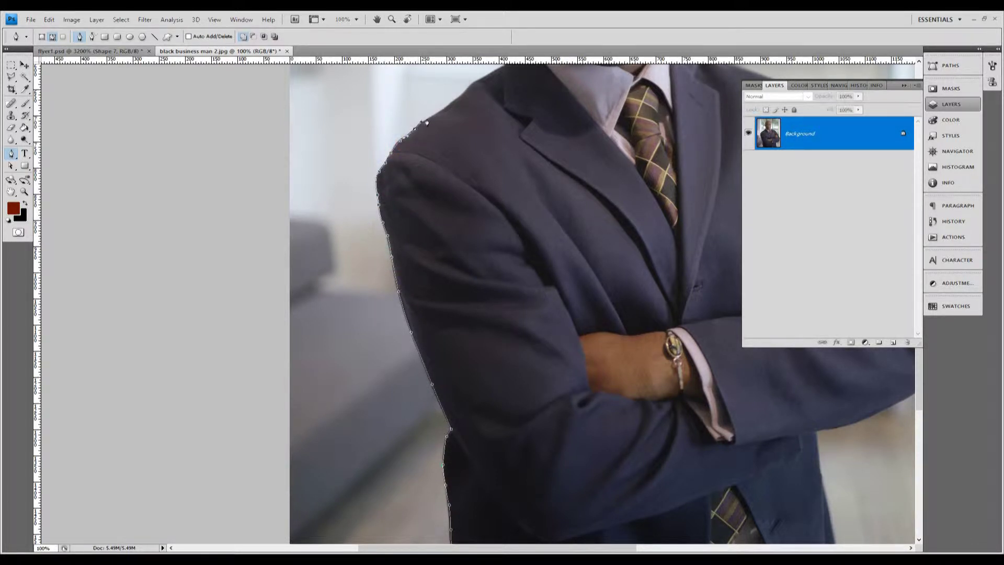
scroll(460, 99, up, 1)
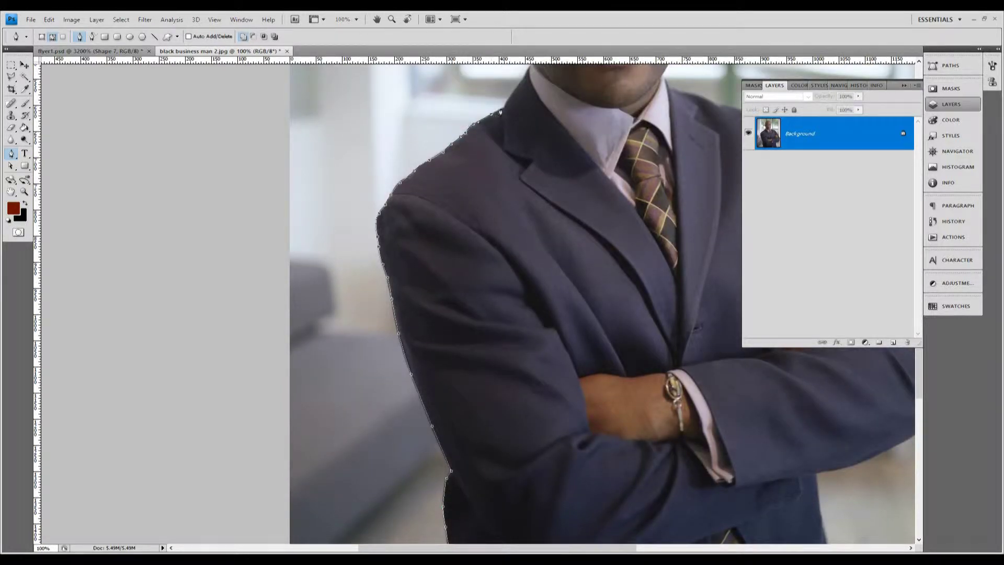
scroll(505, 110, up, 1)
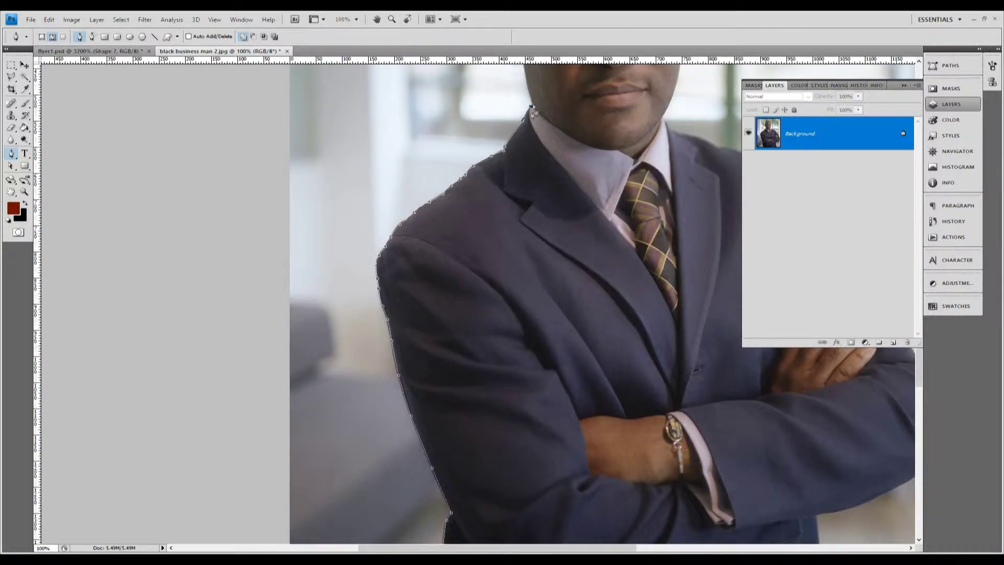
drag(531, 107, 533, 215)
click(49, 19)
click(532, 213)
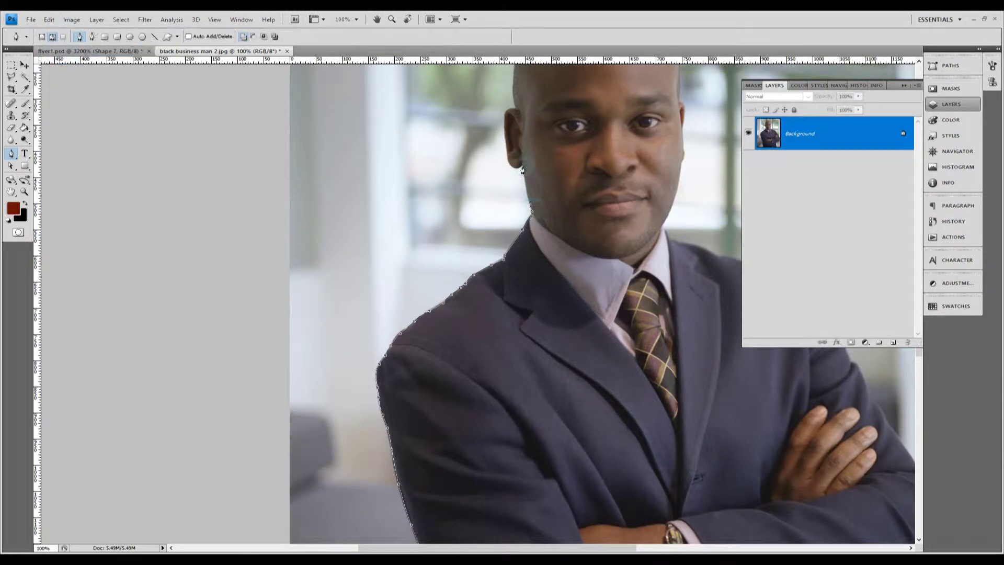
drag(504, 169, 505, 145)
Step: Extend the outline around the figure's right side and down the right sleeve
scroll(516, 109, up, 2)
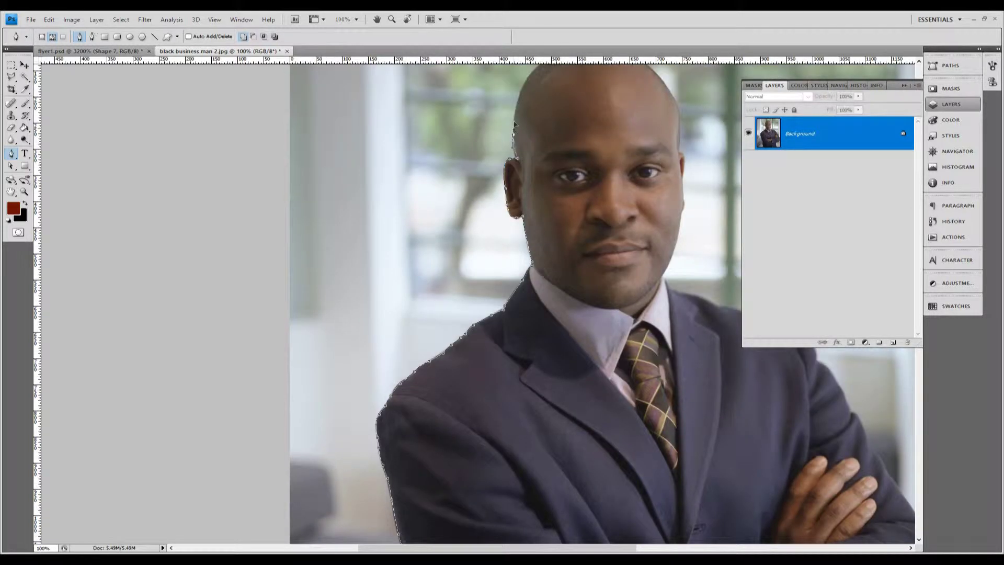
scroll(597, 114, up, 2)
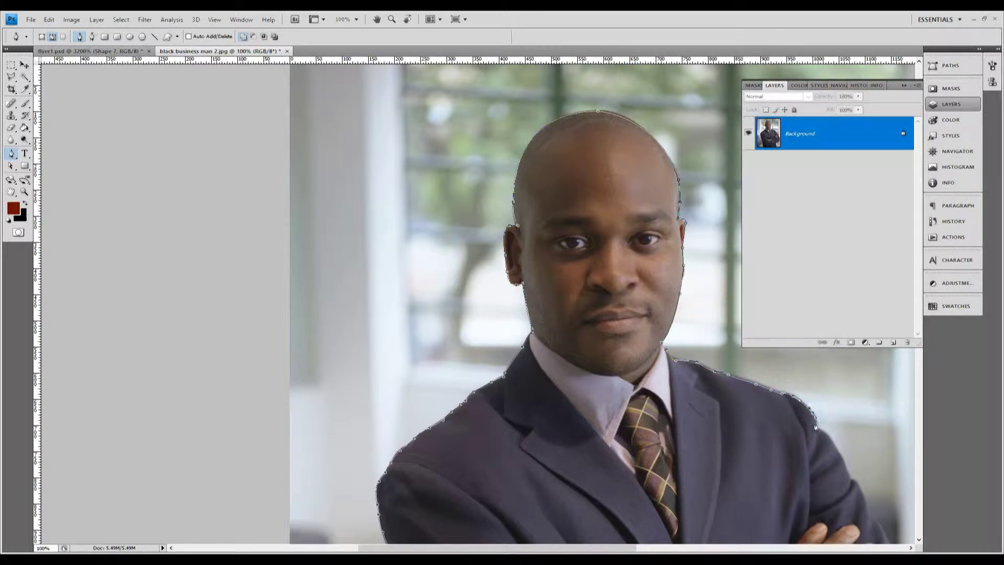
drag(841, 465, 627, 387)
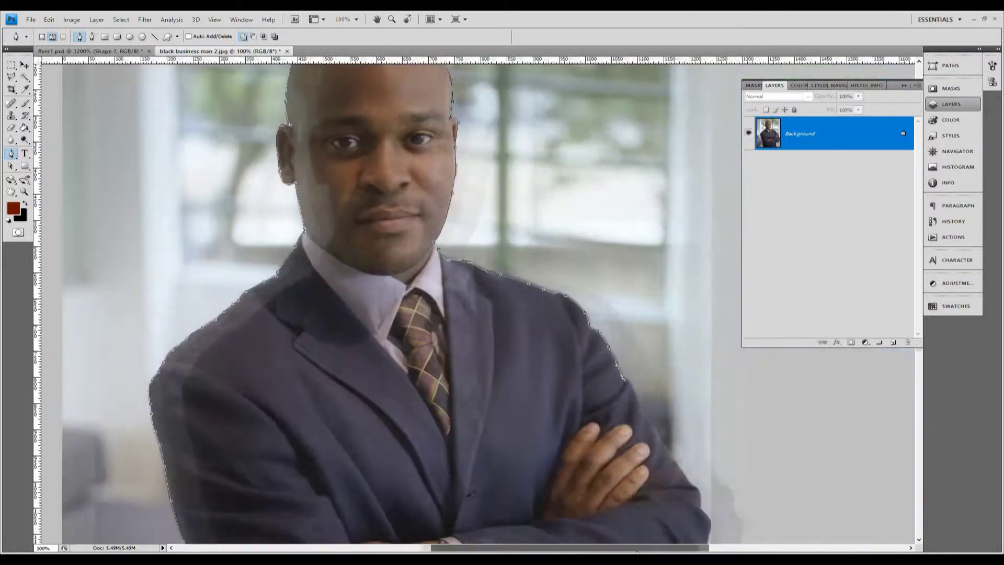
click(655, 434)
click(665, 449)
click(671, 455)
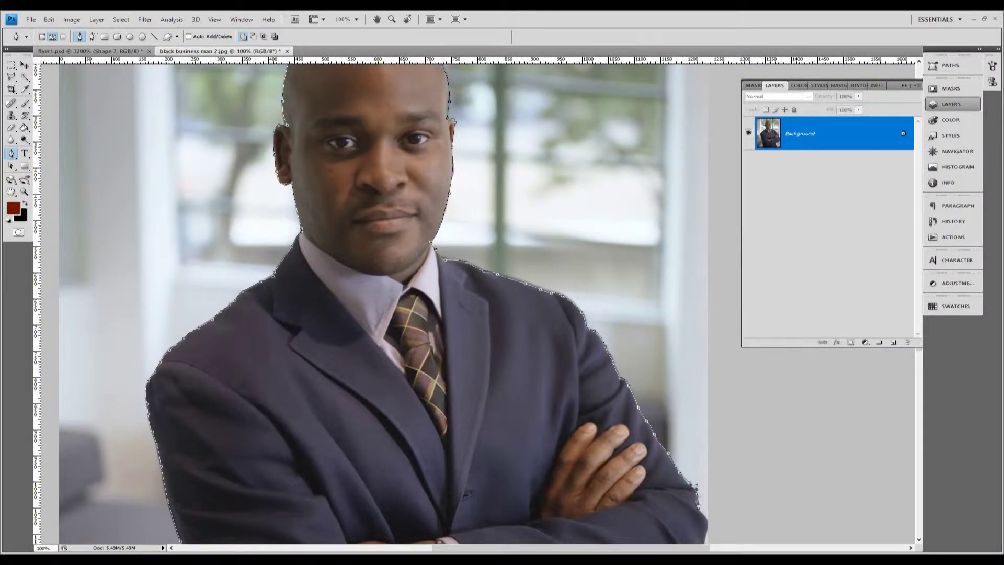
scroll(697, 506, down, 2)
scroll(700, 471, down, 2)
click(705, 443)
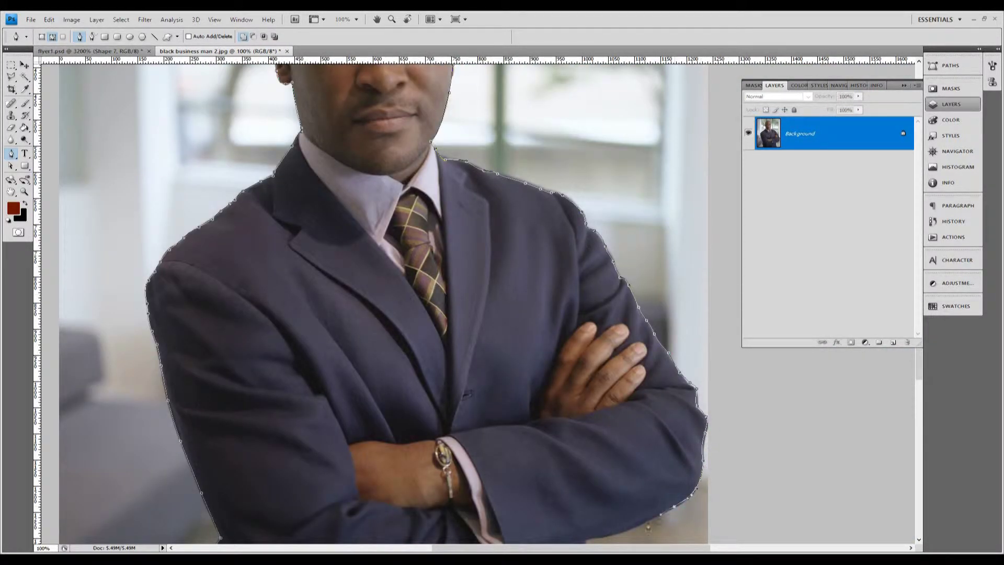
Step: Trace down the jacket edge and close the outline along the bottom
scroll(598, 523, down, 1)
scroll(591, 444, down, 1)
scroll(589, 418, down, 2)
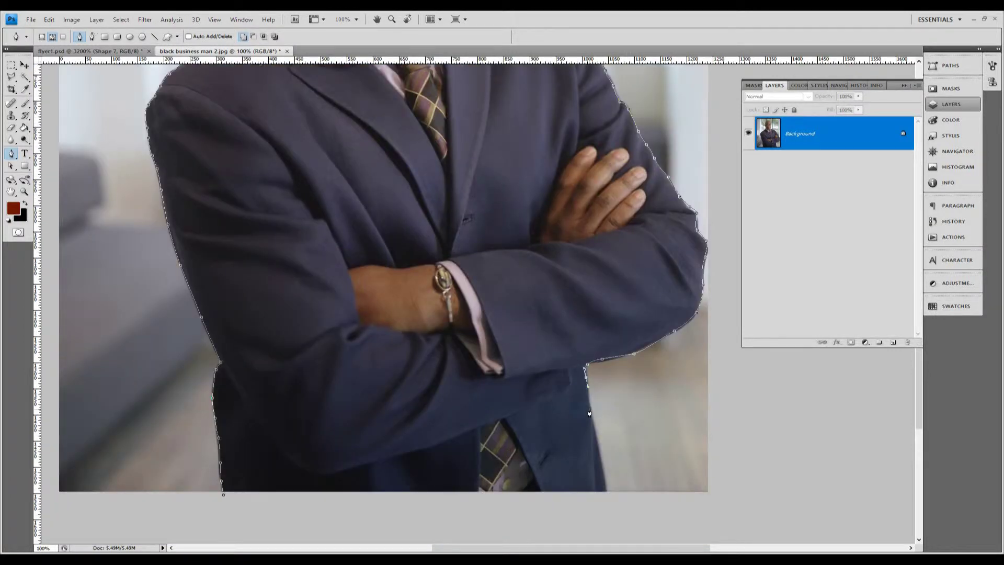
click(606, 503)
click(224, 494)
Step: Convert the closed path into a selection and zoom out to the whole photo
right_click(223, 494)
right_click(400, 311)
click(429, 358)
key(Return)
key(z)
right_click(459, 197)
click(481, 264)
click(97, 20)
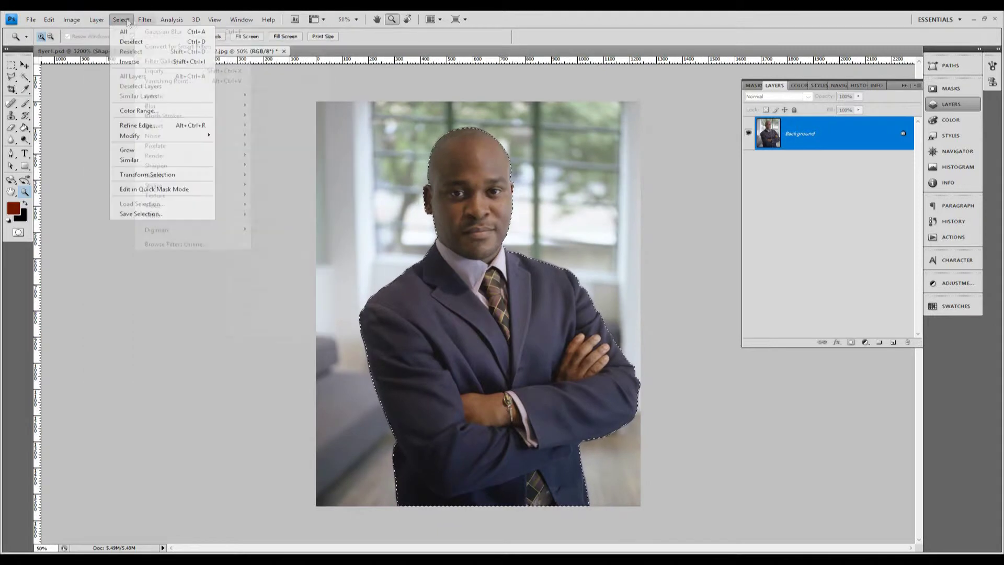
Step: Delete the original background layer and mirror the businessman horizontally
click(245, 79)
drag(800, 166, 907, 342)
click(49, 20)
click(220, 327)
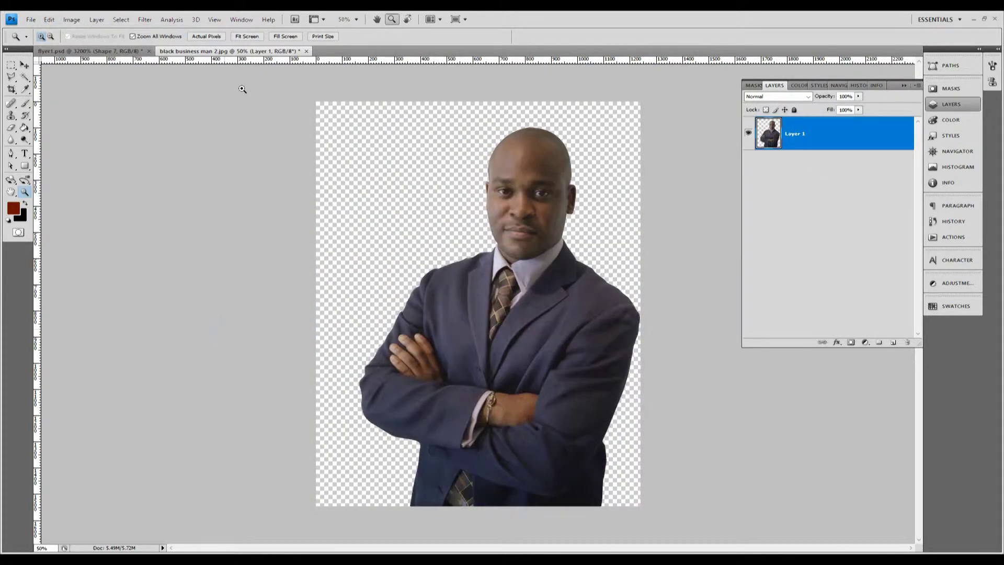
Step: Darken the businessman slightly by lowering the midtones in Curves
click(71, 19)
click(209, 62)
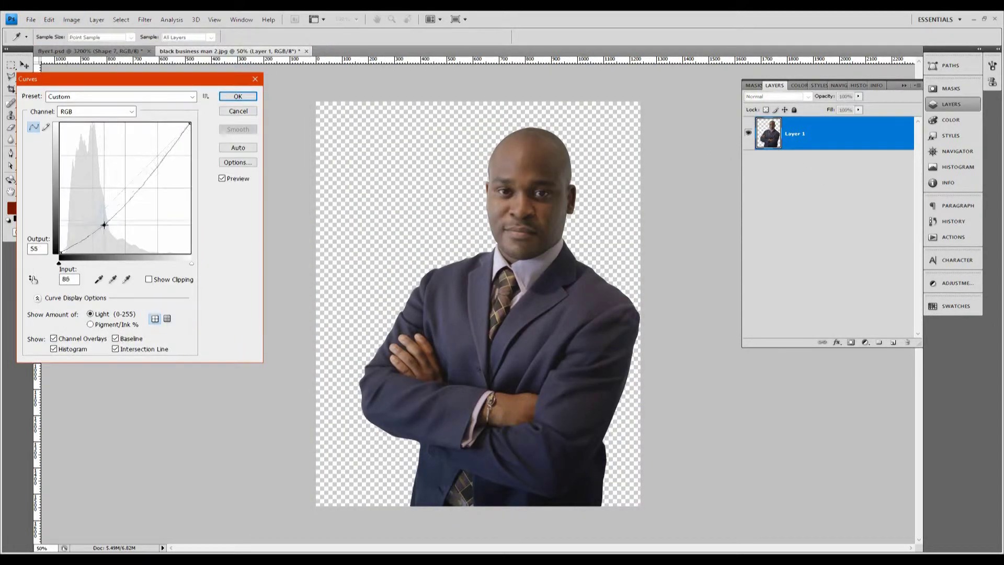
drag(100, 212, 101, 222)
click(238, 96)
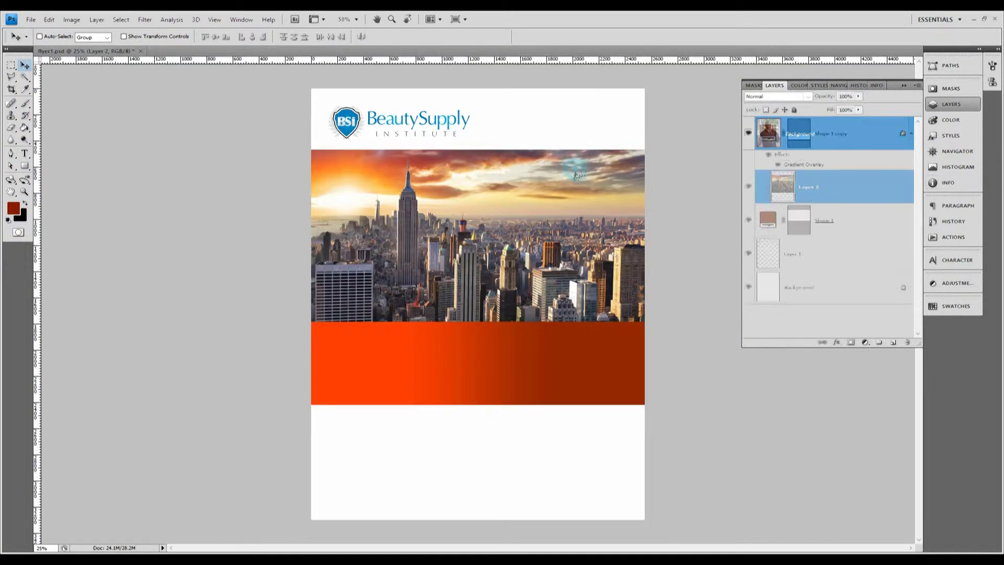
Step: Nudge the city photo left and position the businessman over the skyline on the right
drag(575, 169, 563, 168)
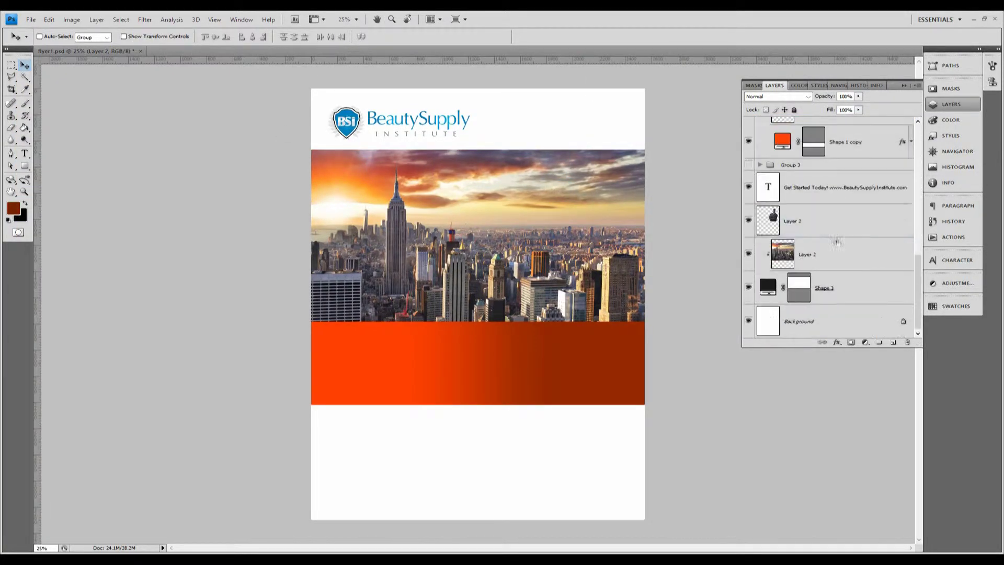
click(832, 225)
drag(649, 214, 557, 214)
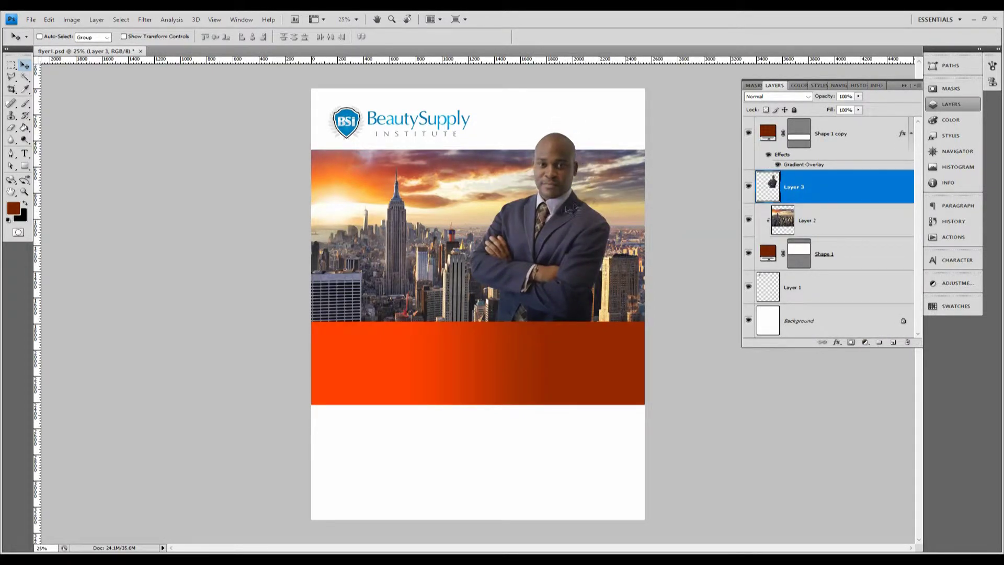
Step: Add a Curves adjustment clipped to the businessman and pull the curve down to darken him
click(97, 20)
click(241, 135)
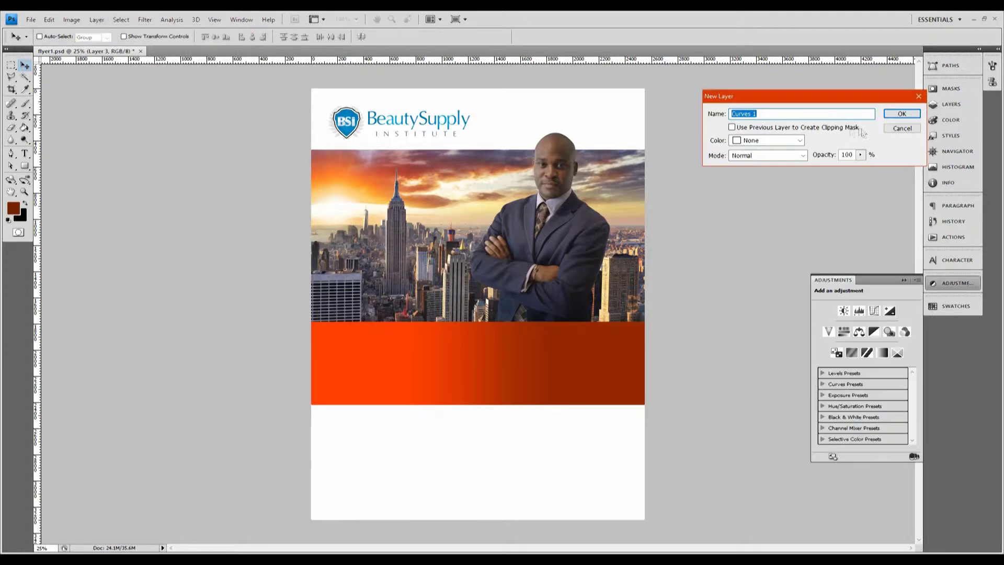
click(900, 110)
drag(867, 371, 866, 386)
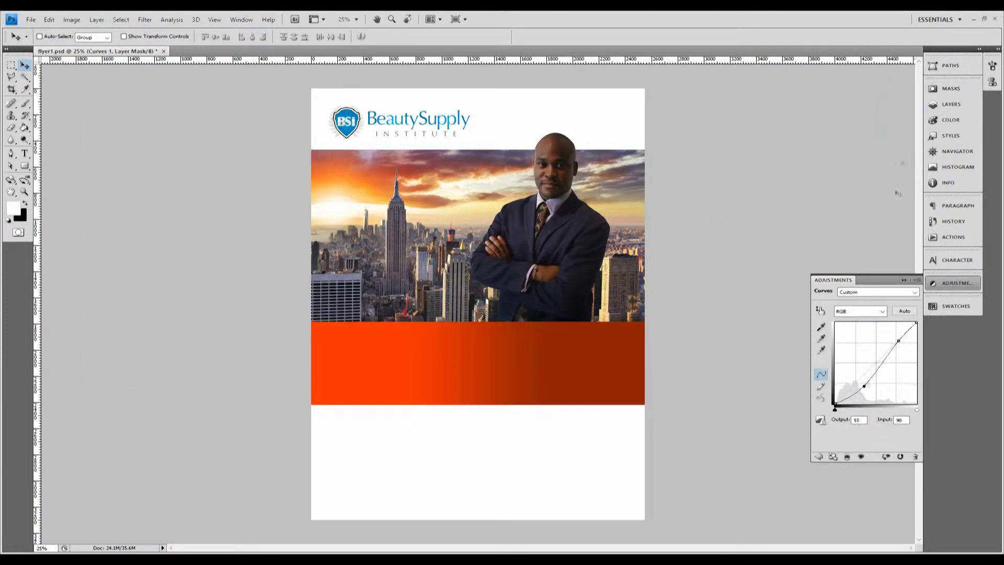
Step: Add the 'Capital Management Training Course (includes)' heading in a text box on the orange band
click(952, 104)
click(847, 220)
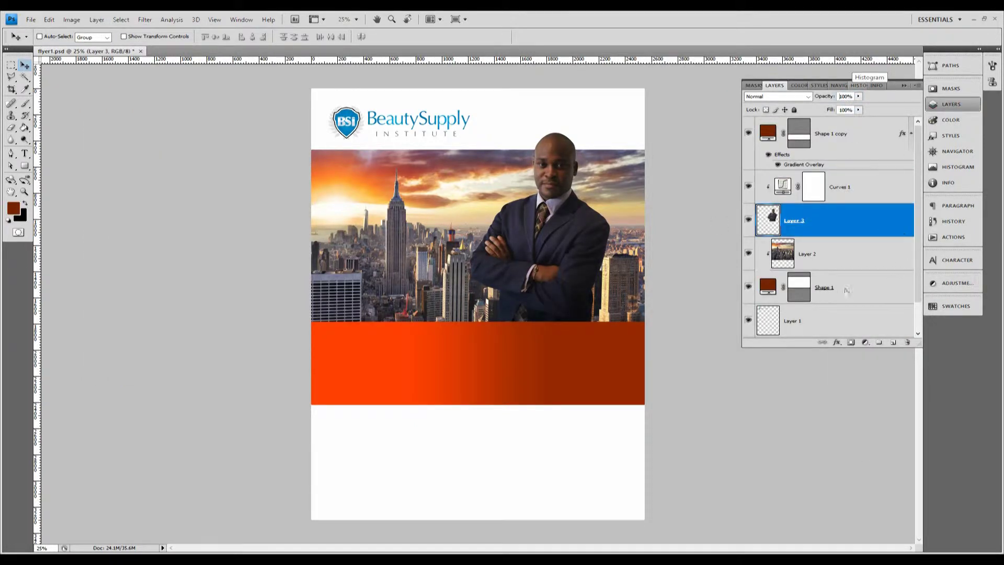
key(t)
drag(336, 335, 570, 392)
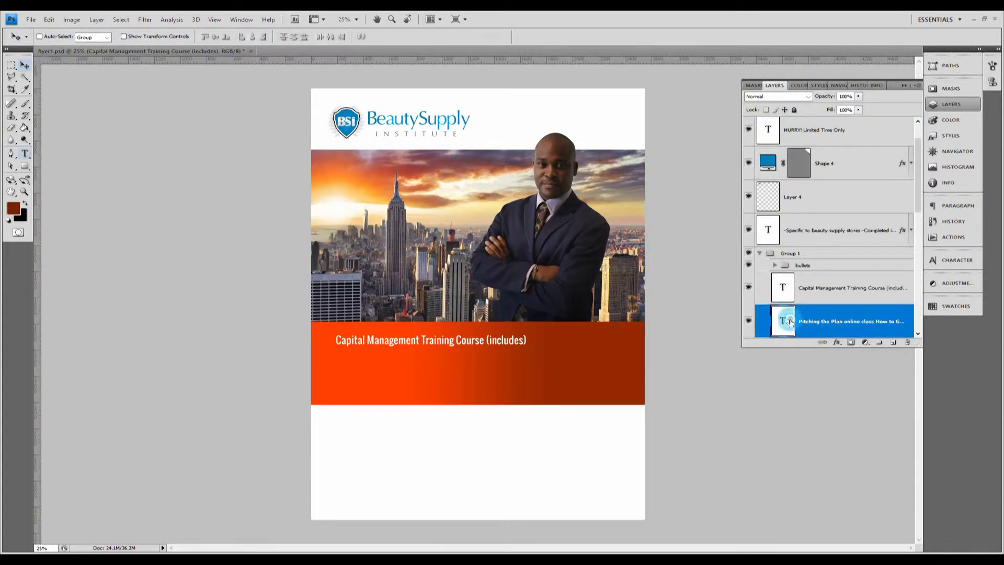
Step: Paste the four course titles into a paragraph box below the heading
click(25, 152)
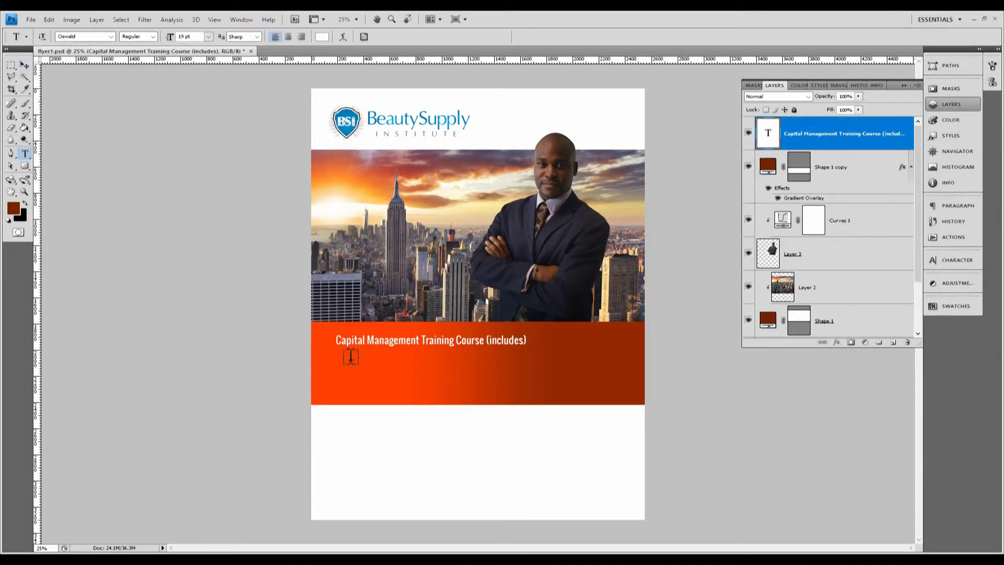
drag(349, 351, 532, 399)
right_click(521, 389)
click(533, 225)
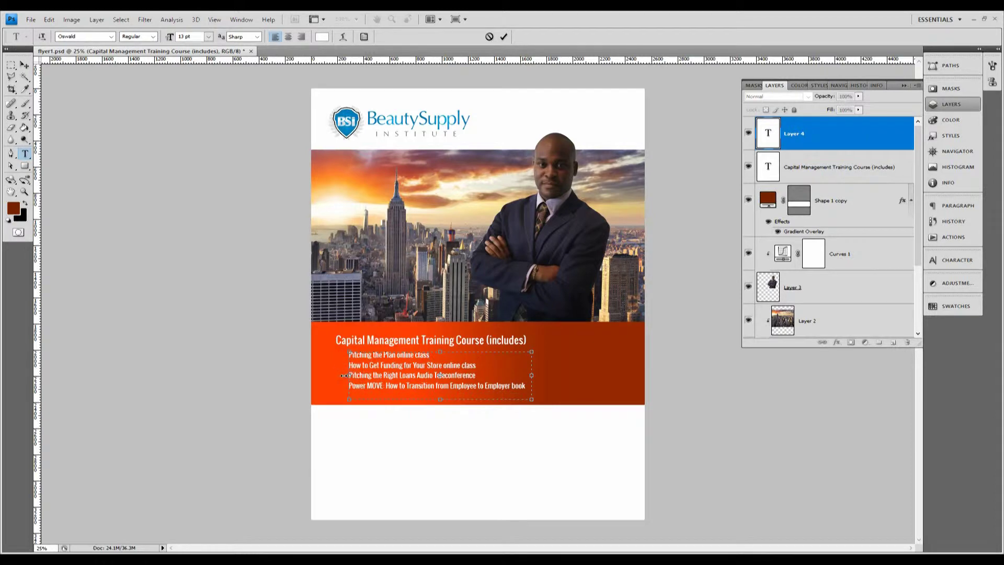
key(ctrl+Return)
Step: Zoom in on the course list and select the Ellipse tool
key(v)
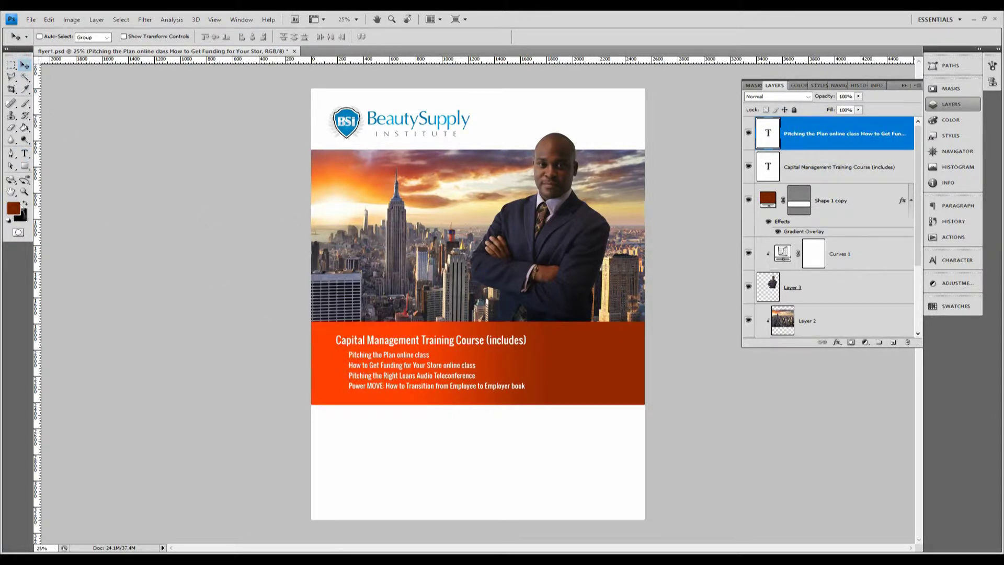
key(ctrl+plus)
right_click(24, 166)
click(57, 186)
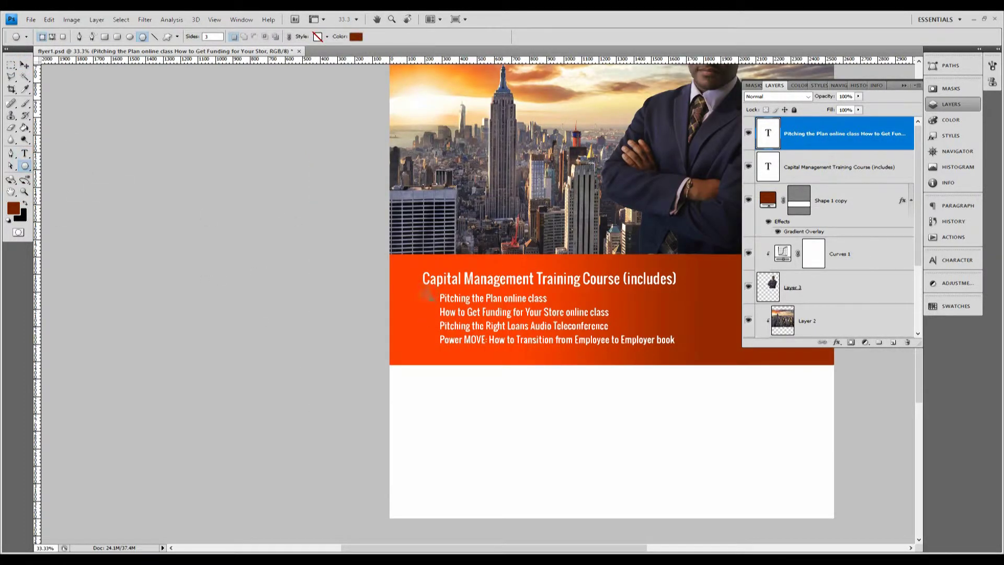
Step: Draw a small white bullet before the first course line and duplicate it
drag(428, 295, 433, 300)
double_click(768, 132)
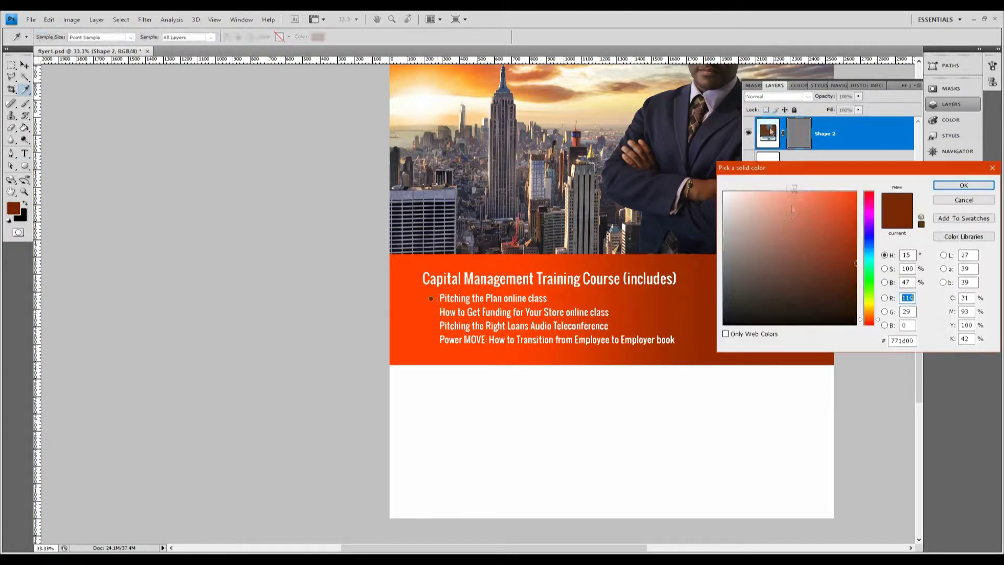
right_click(849, 133)
click(878, 157)
key(Return)
Step: Make two more bullet copies, select all four bullets, and zoom out to the whole flyer
right_click(849, 145)
click(878, 157)
key(Return)
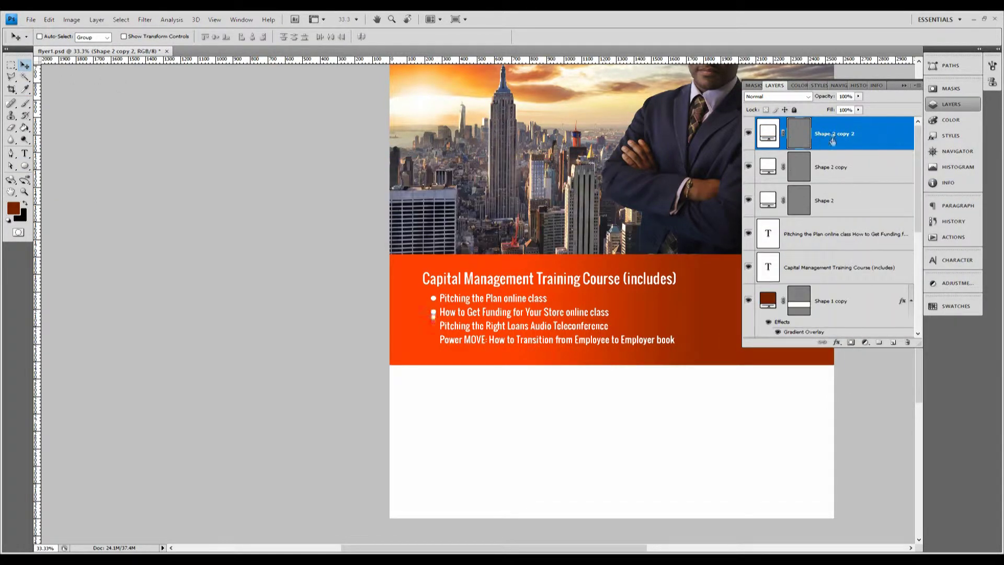
right_click(833, 139)
click(878, 157)
key(Return)
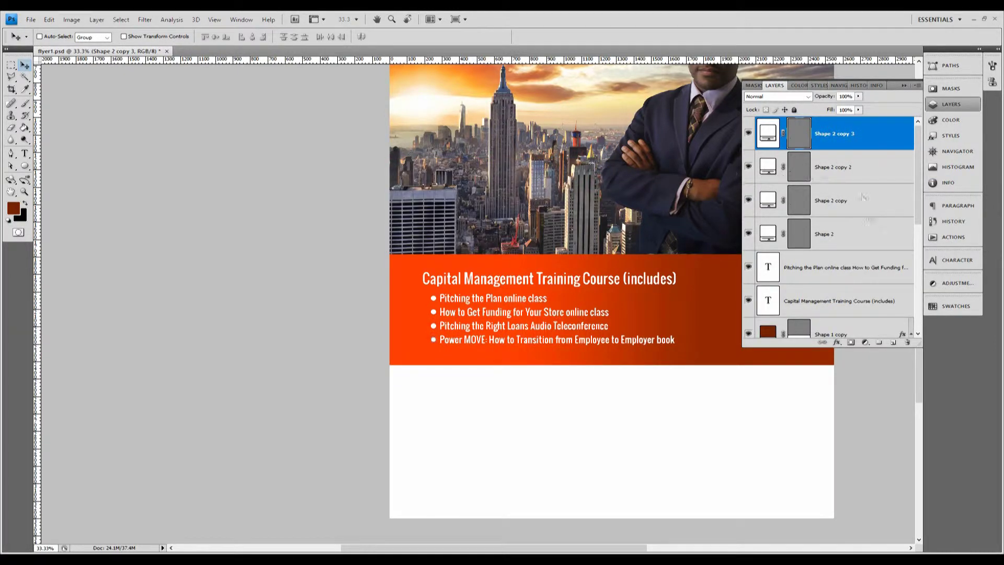
shift+click(844, 233)
key(z)
alt+click(585, 235)
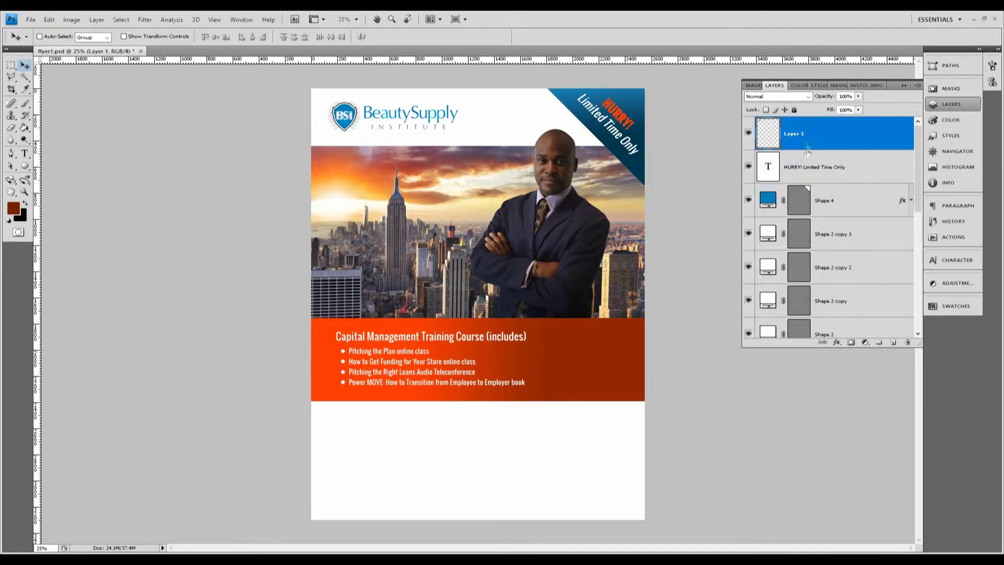
Step: Pull a vertical guide near the left margin and nudge the logo onto it
click(814, 170)
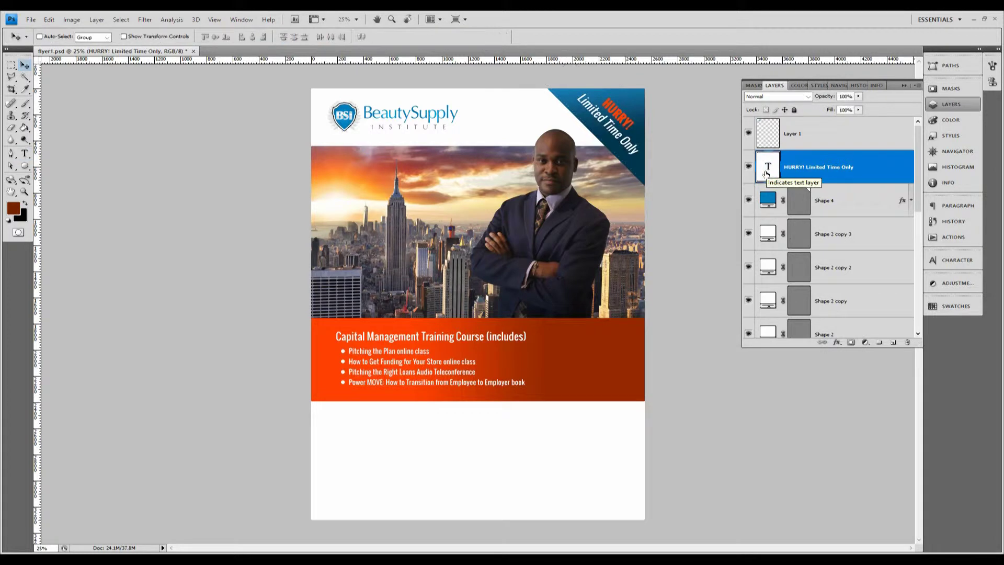
drag(37, 196, 334, 196)
click(815, 132)
key(shift+Right)
key(shift+Right)
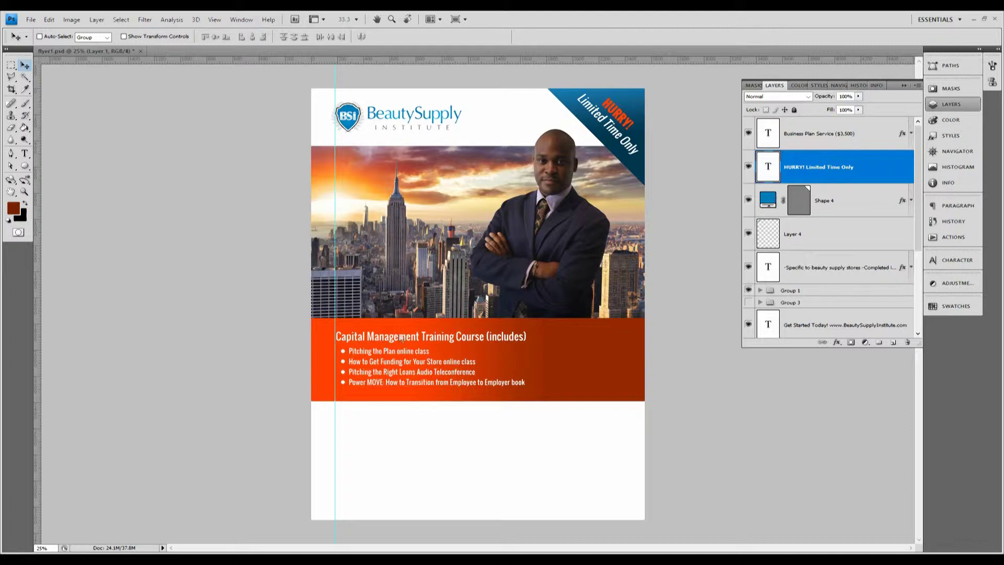
Step: Add the 'Get Started Today!' footer text at the flyer bottom and nudge it down
key(t)
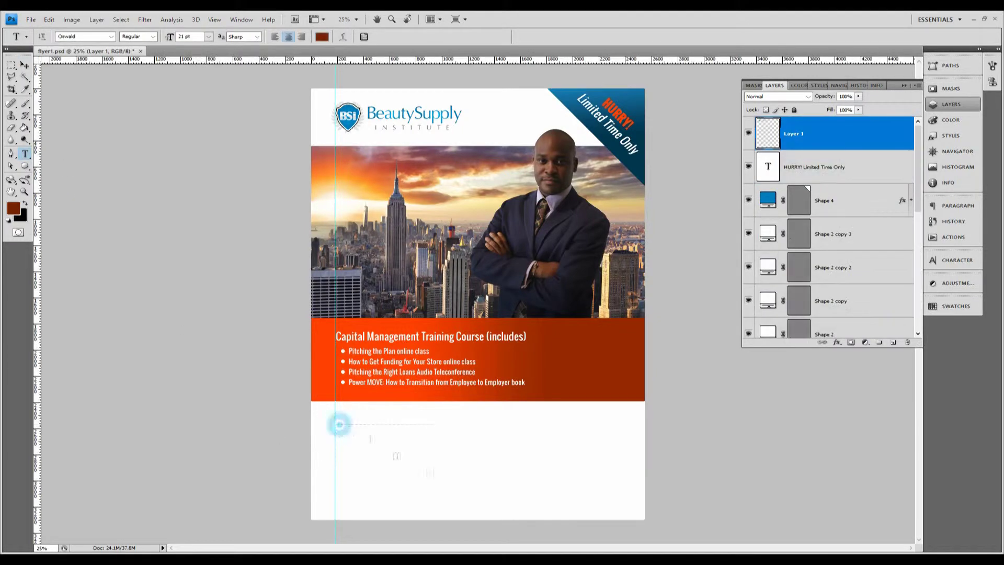
click(478, 471)
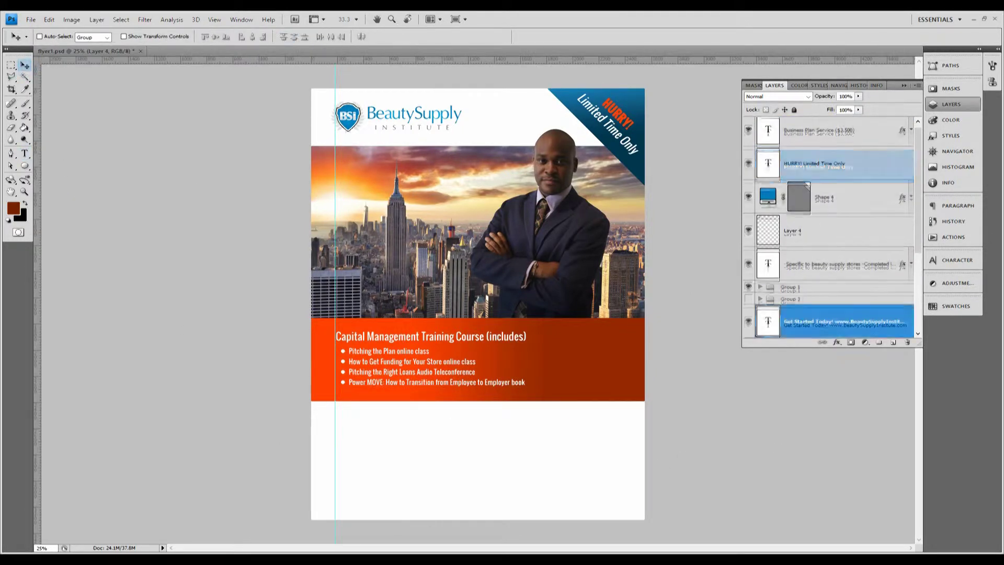
click(24, 65)
key(shift+Down)
key(shift+Down)
key(shift+Down)
key(shift+Down)
key(shift+Down)
key(shift+Down)
key(shift+Down)
key(shift+Down)
key(shift+Down)
click(761, 223)
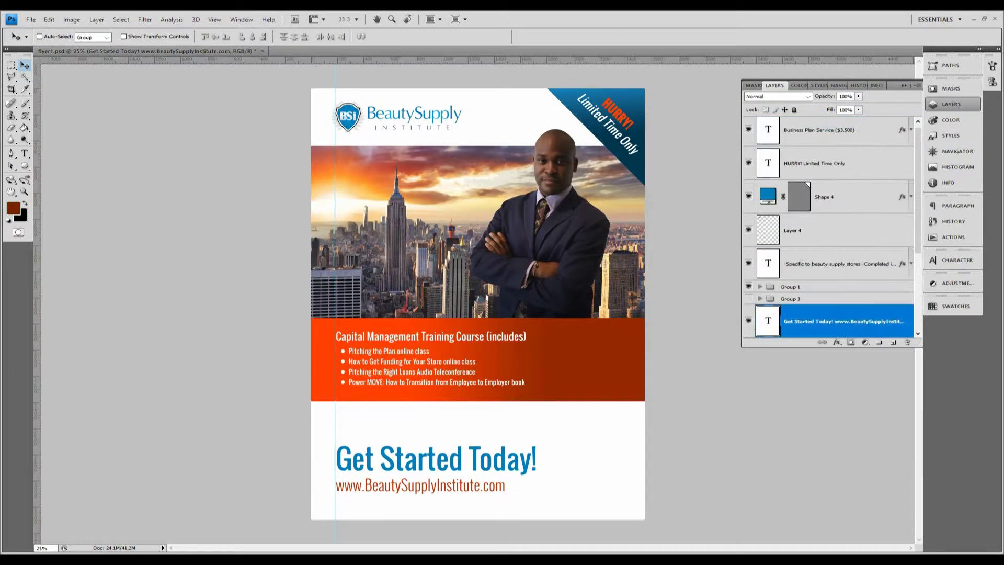
click(760, 223)
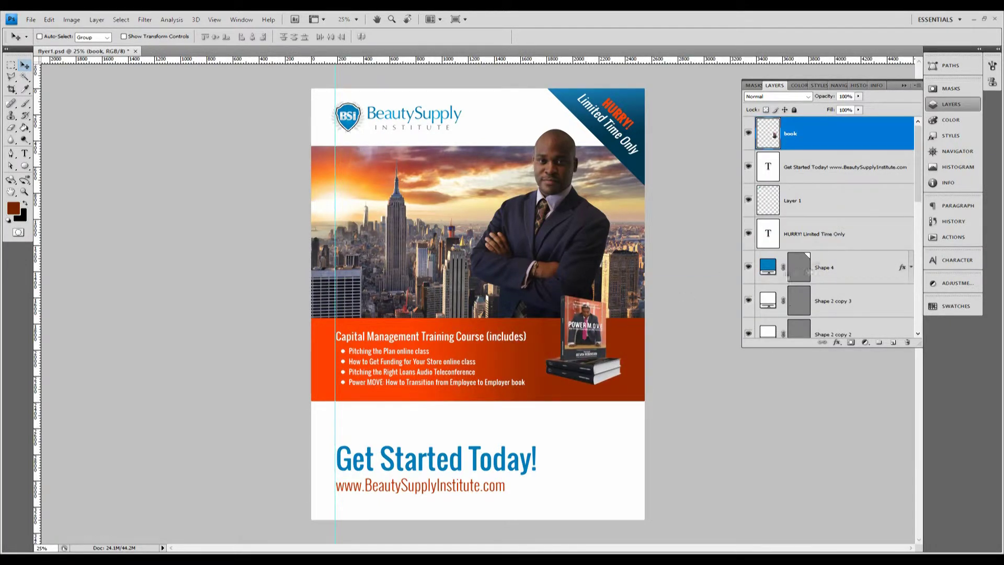
Step: Draw a black rectangle beneath the book stack, blur it, and set opacity to 52%
click(24, 89)
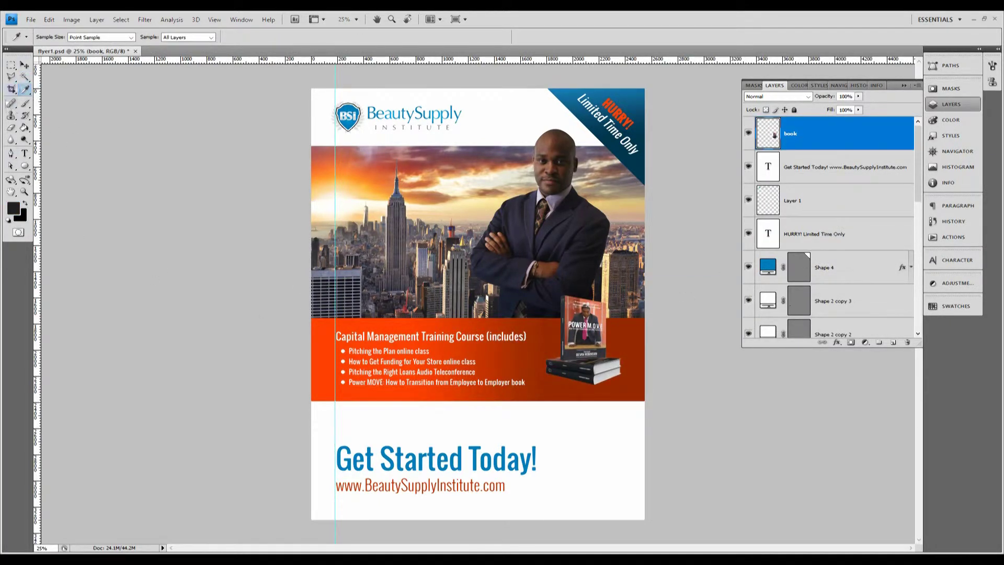
click(24, 166)
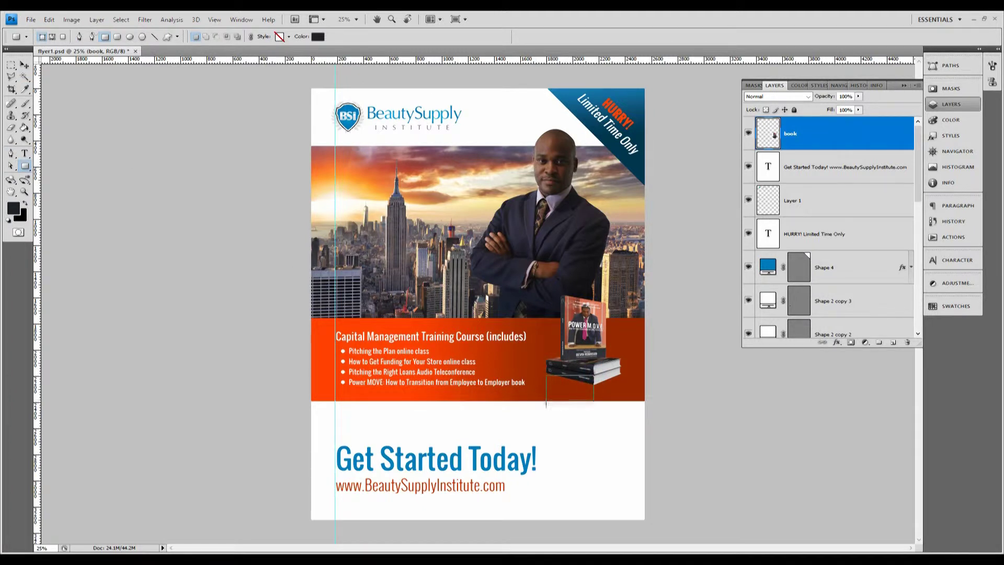
drag(546, 402, 547, 403)
click(25, 64)
click(145, 20)
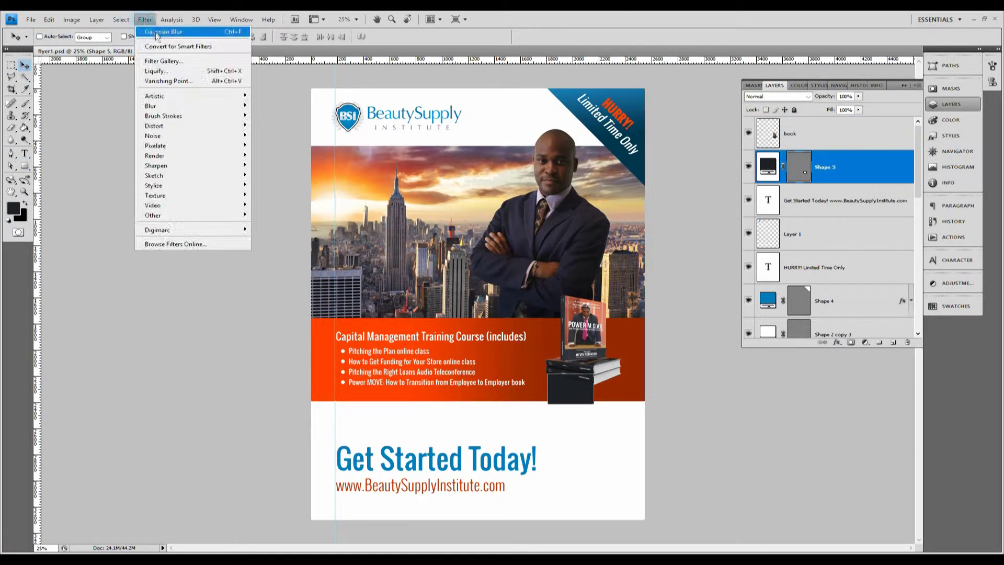
click(844, 96)
text(52)
key(Return)
Step: Delete the excess blurred shadow and set it to Multiply at 42% opacity
click(11, 67)
drag(648, 442, 515, 400)
click(49, 19)
click(65, 83)
click(778, 97)
key(Down)
key(Down)
key(Down)
click(844, 96)
text(42)
key(Return)
Step: Draw a second rectangle below the book stack and confirm its fill colour
click(25, 166)
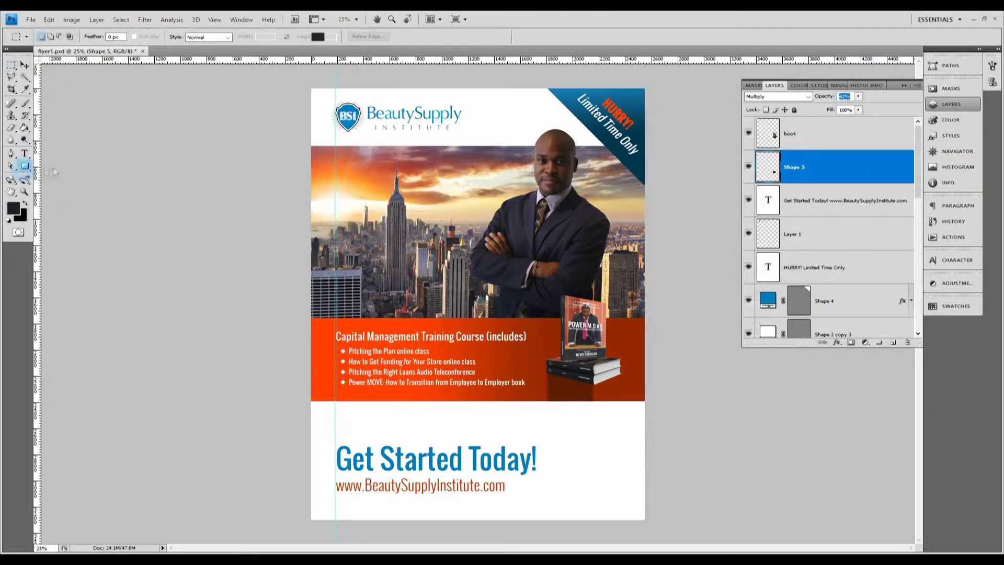
drag(594, 366, 621, 410)
double_click(768, 166)
click(963, 184)
click(145, 19)
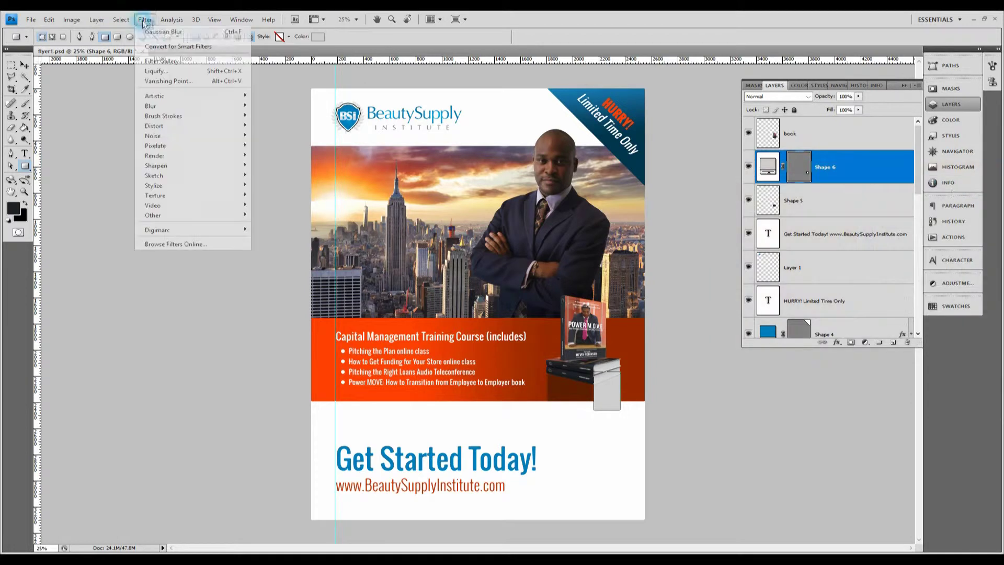
Step: Soften the grey Shape 6 box over the book with a Gaussian blur and lower its opacity
click(846, 96)
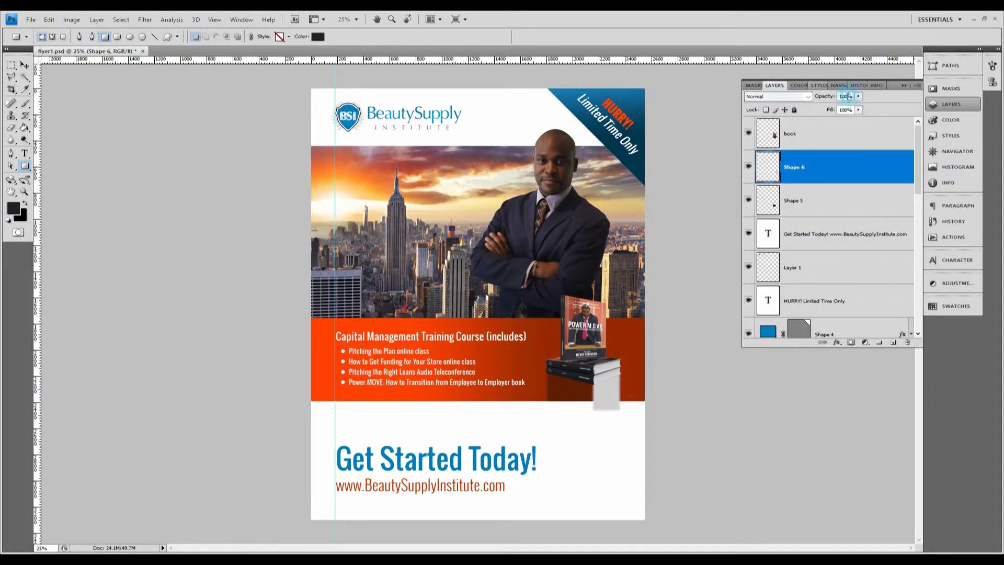
scroll(847, 96, down, 5)
key(alt+bracketleft)
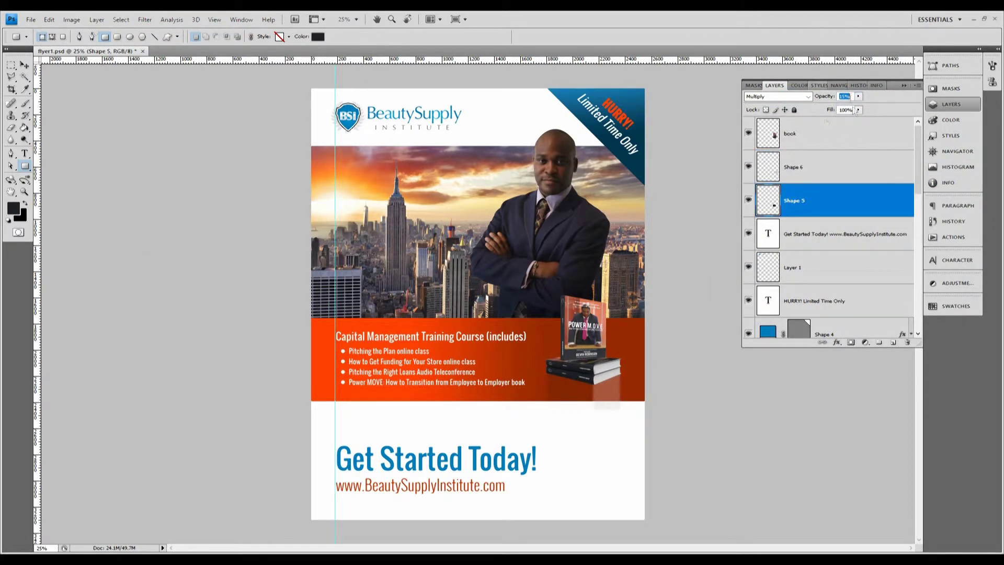
key(m)
click(799, 166)
Step: Sample dark brown from the flyer and pen a new Shape 7 beneath the book stack
click(25, 89)
click(13, 209)
click(463, 177)
key(Return)
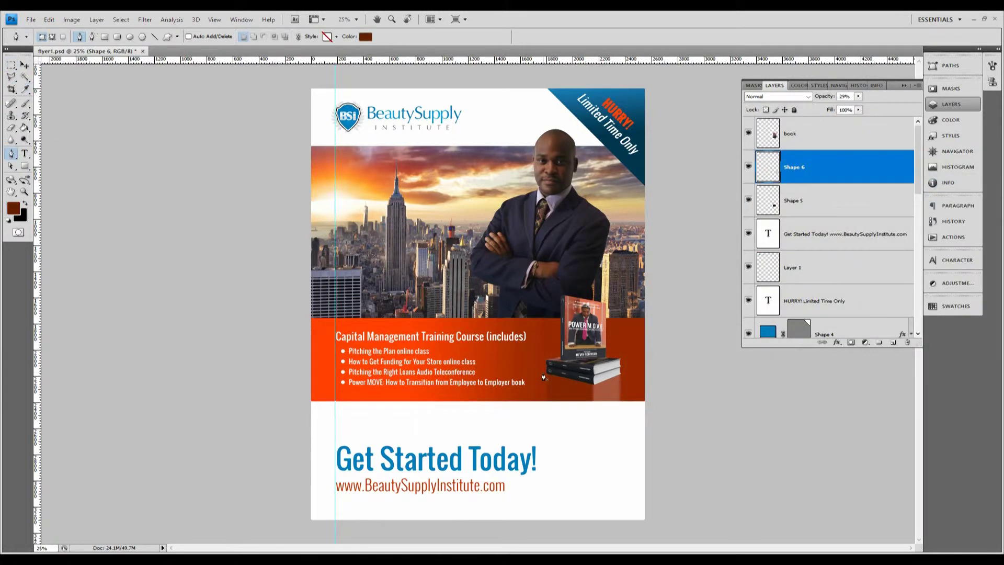
click(543, 374)
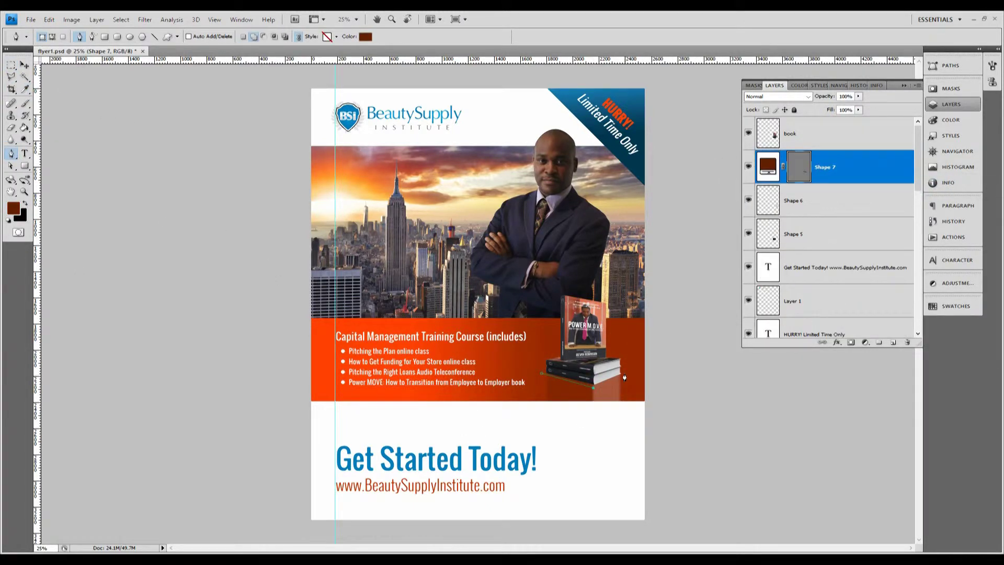
Step: Set Shape 7 to Color Burn at 81% and erase its edges to blend into the orange band
click(778, 96)
click(792, 105)
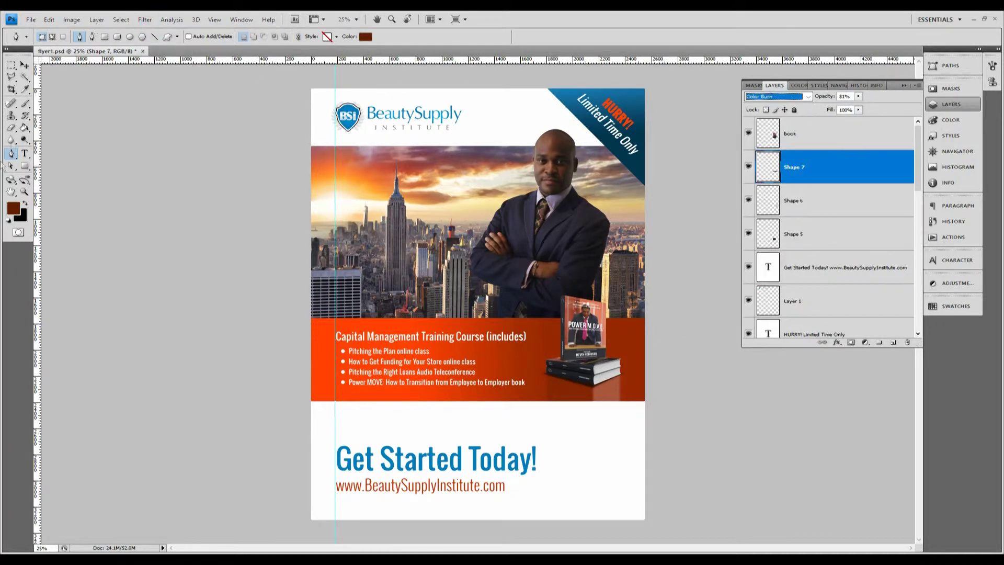
key(e)
right_click(463, 334)
key(Return)
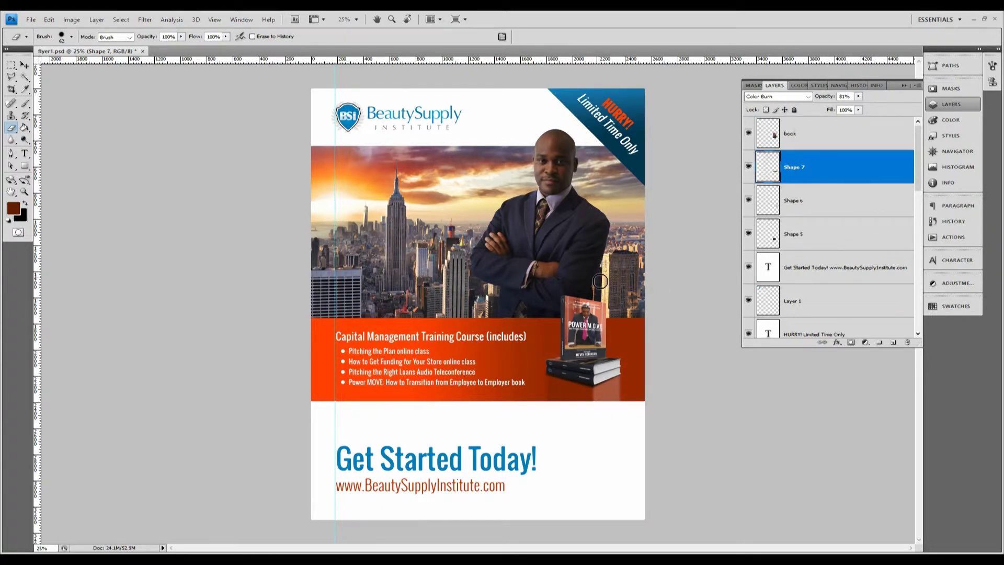
key(z)
Step: Save the flyer as flyer1.psd
click(30, 19)
click(62, 152)
key(Return)
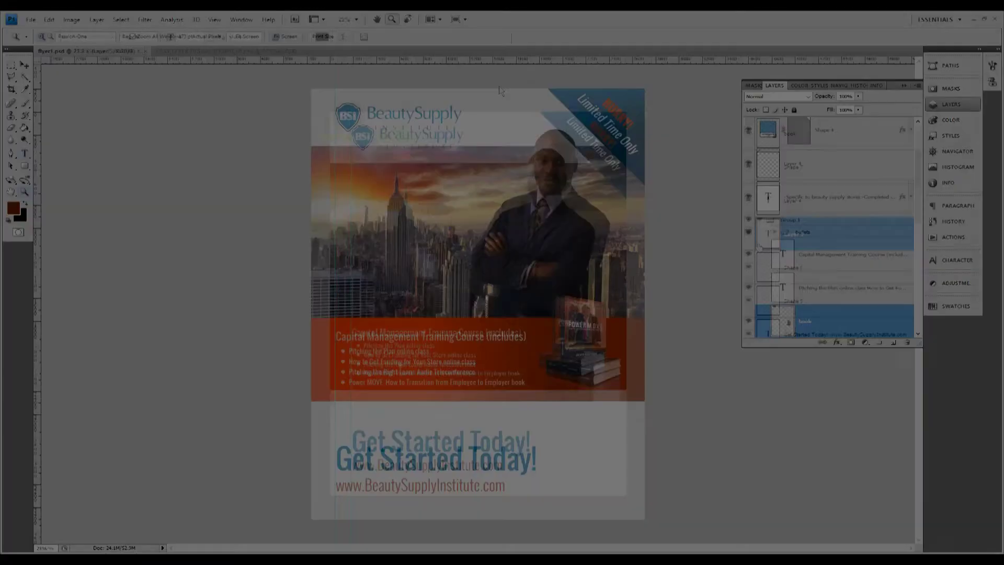
Step: Set the Business Plan Service heading in Oswald 25 pt and paste the copied drop shadow style onto it
right_click(418, 199)
click(471, 244)
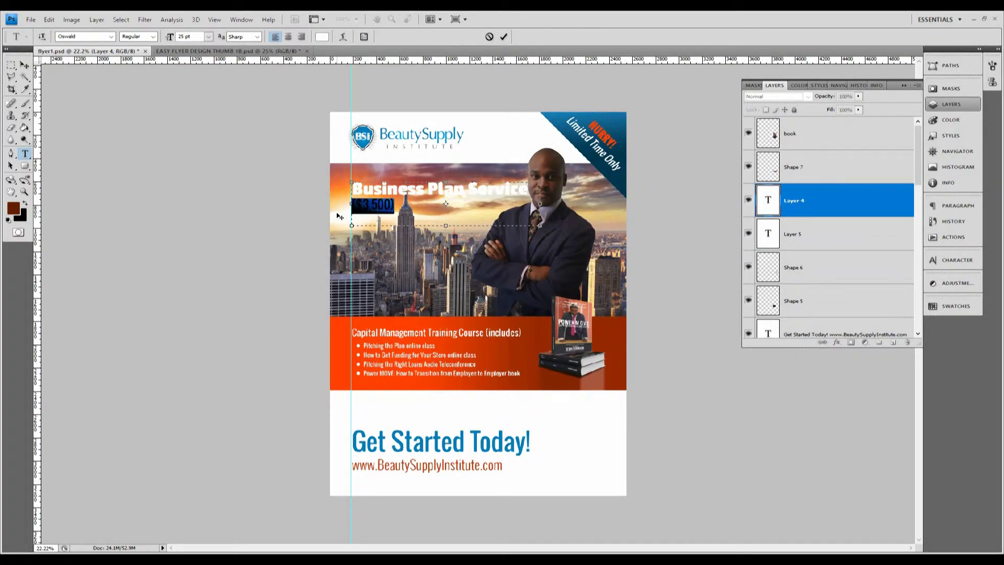
right_click(822, 202)
click(867, 485)
Step: Touch up the heading text and adjust its drop shadow size
click(23, 67)
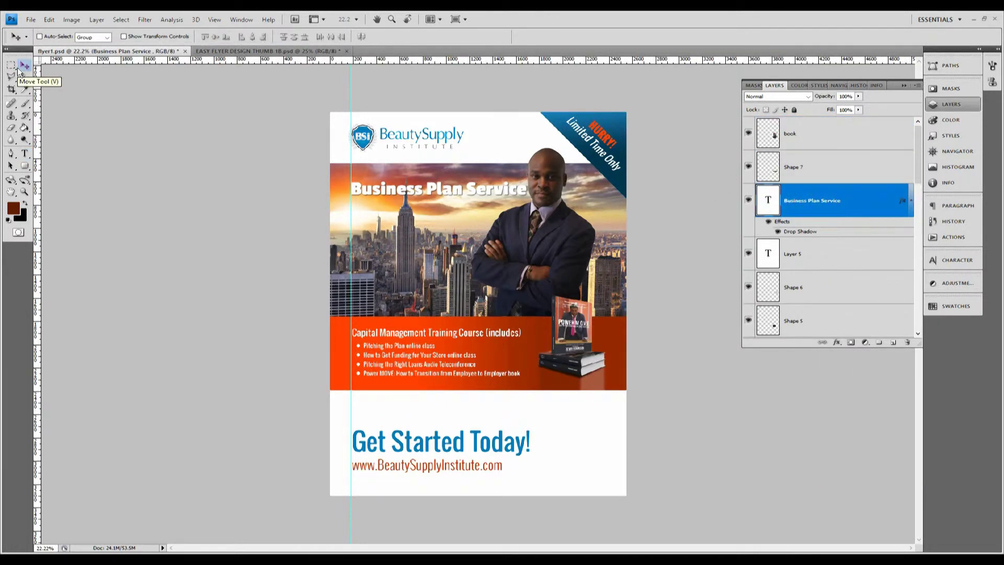
double_click(768, 200)
click(24, 64)
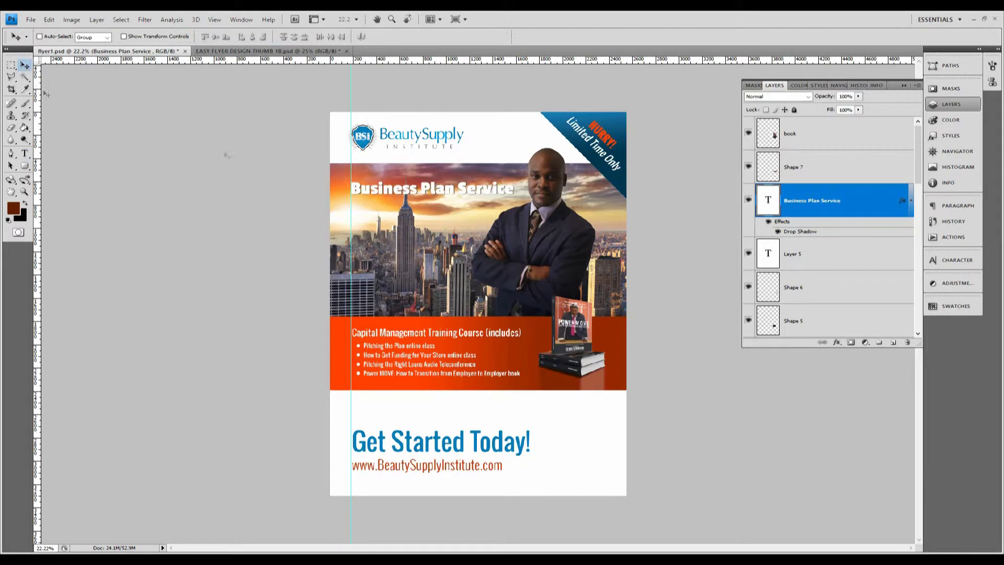
double_click(800, 231)
double_click(895, 146)
key(Return)
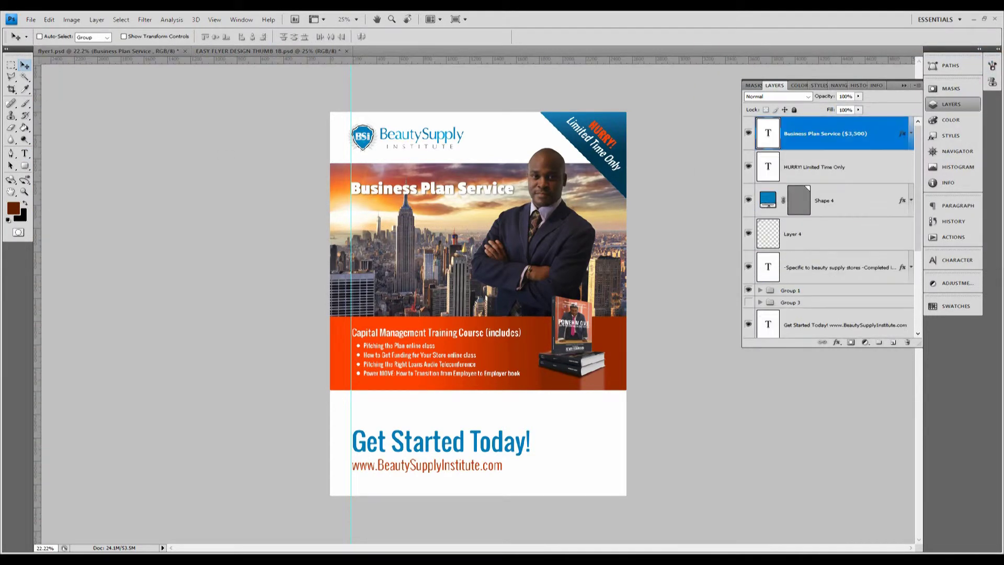
Step: Move the three-line service details text up to sit just beneath the heading
click(836, 267)
key(t)
click(759, 302)
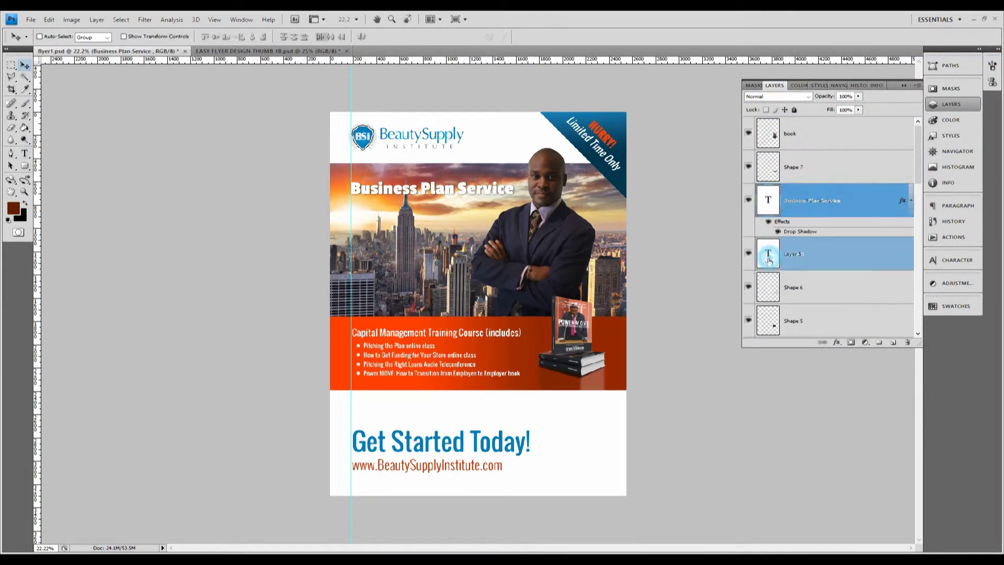
drag(837, 193, 837, 251)
right_click(829, 251)
key(v)
click(11, 77)
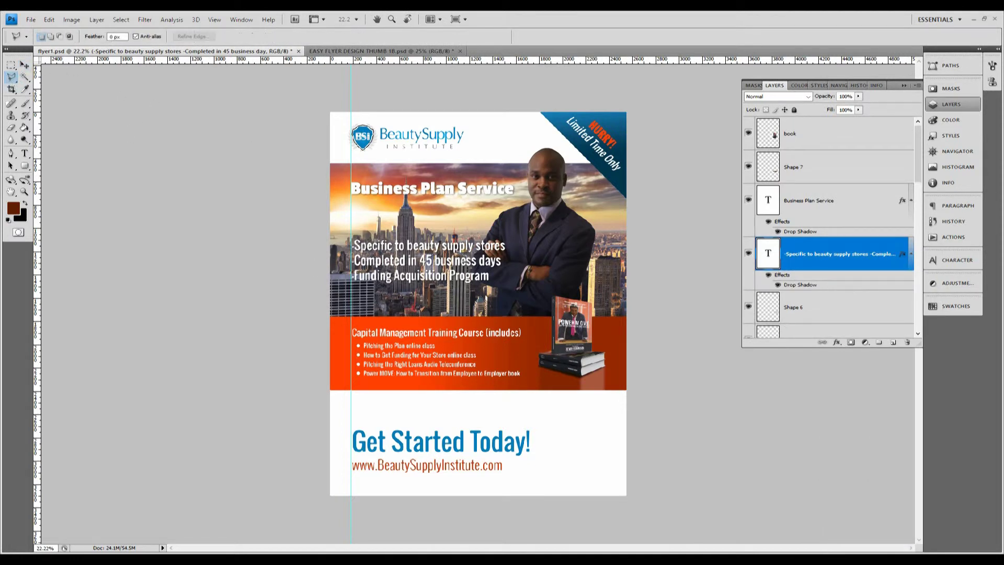
key(v)
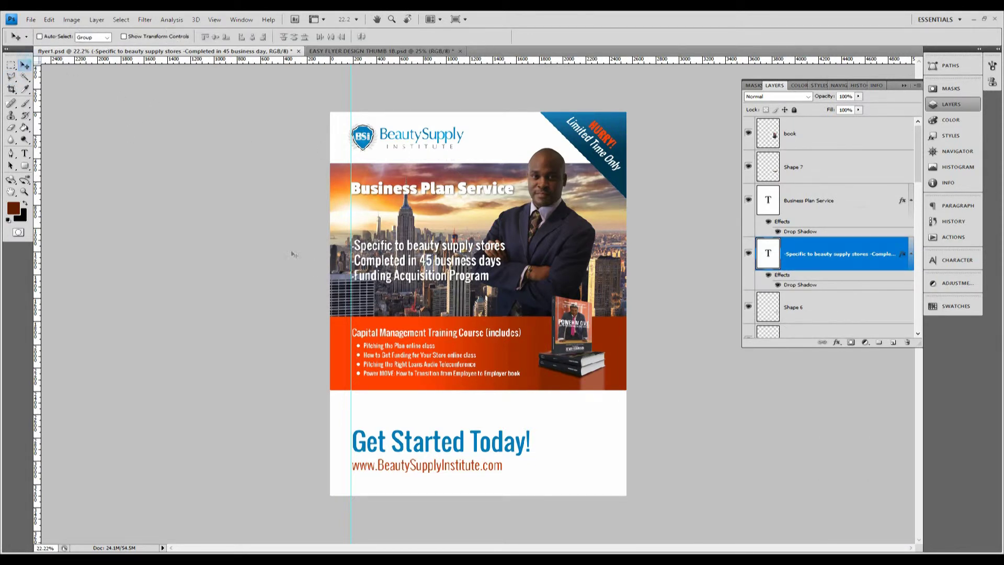
drag(435, 272, 435, 240)
scroll(842, 287, down, 5)
click(837, 301)
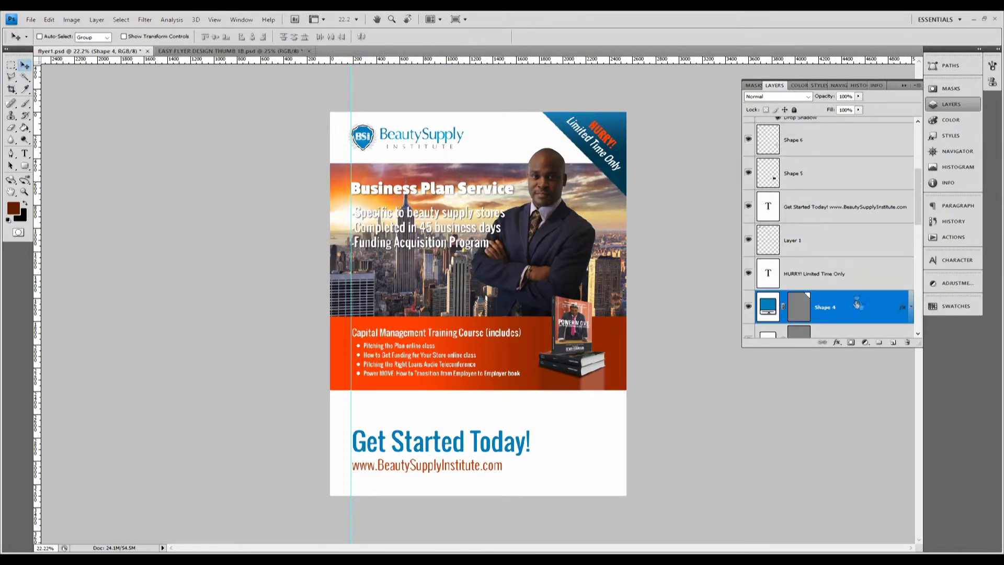
Step: Nudge the businessman layer slightly to the right
scroll(832, 261, down, 5)
click(819, 232)
drag(505, 184, 512, 185)
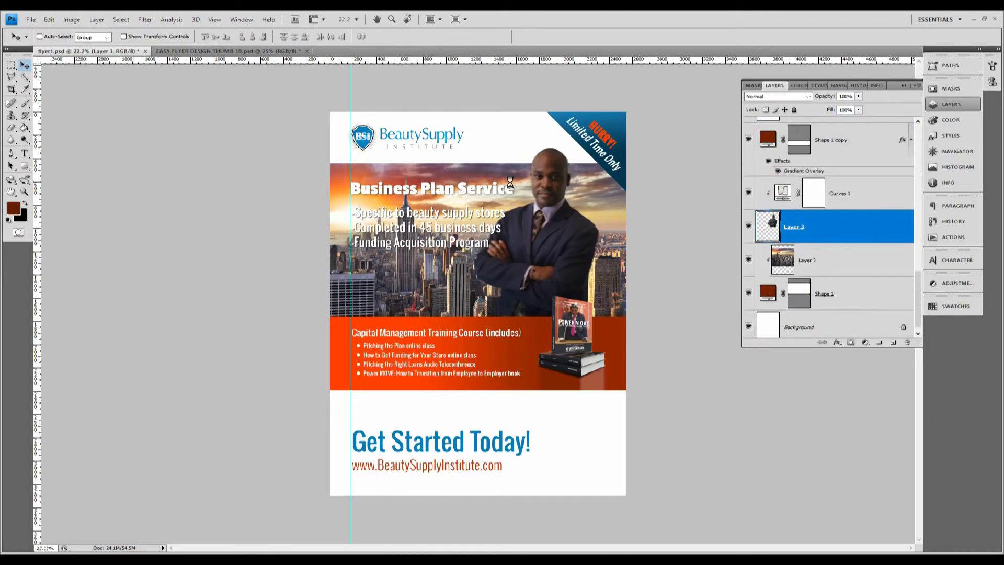
right_click(460, 225)
click(491, 229)
Step: Make the Shape 1 base near-black #161616 and set the skyline photo to 81% opacity
click(840, 270)
double_click(768, 303)
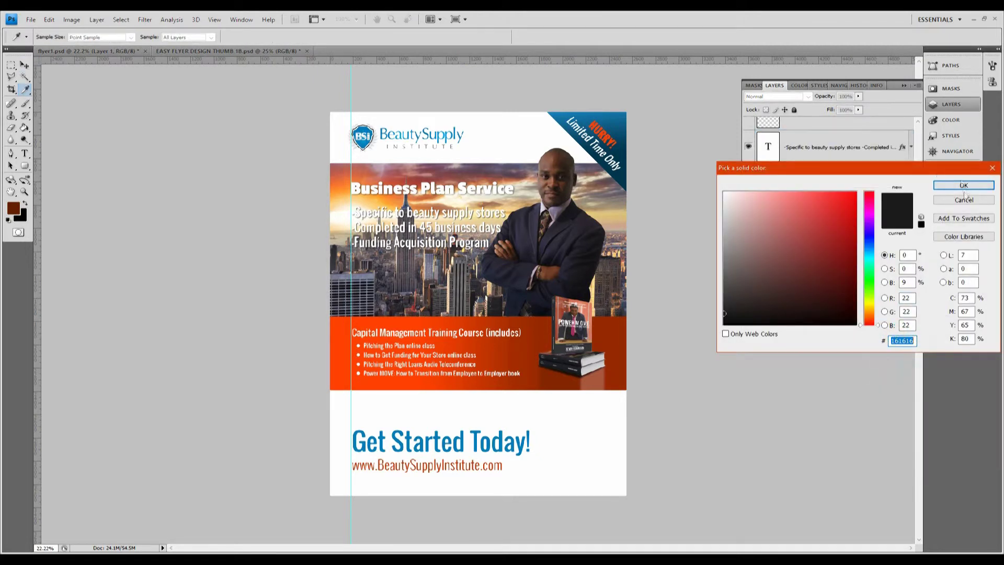
click(962, 185)
double_click(768, 134)
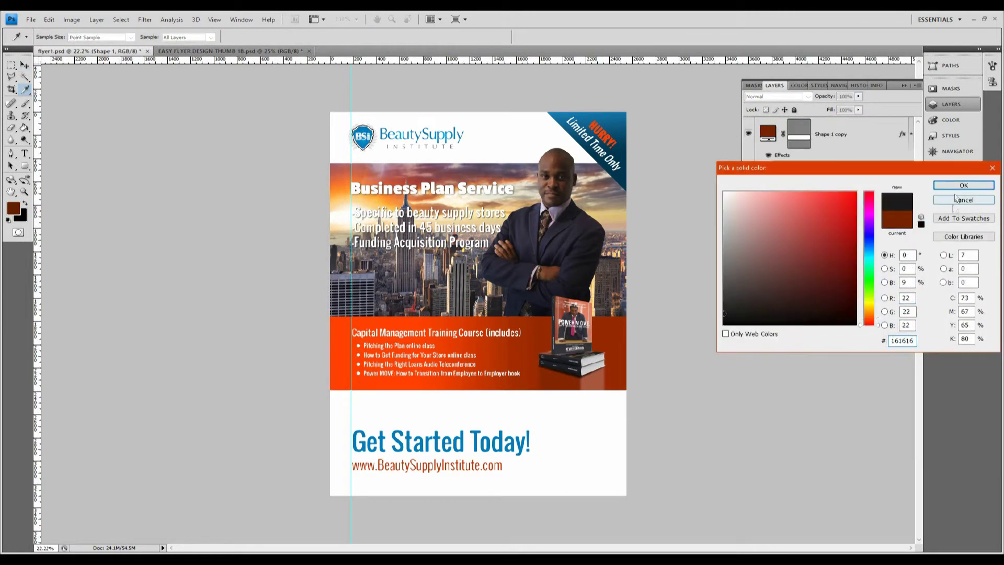
click(961, 201)
text(81)
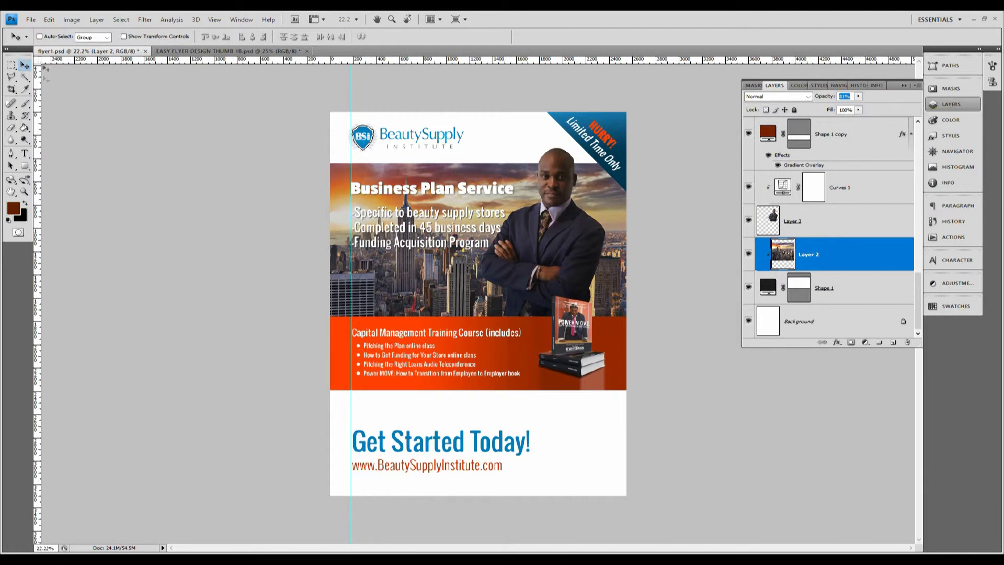
Step: Clear the vertical guide and fit the whole flyer on screen
click(214, 19)
click(235, 238)
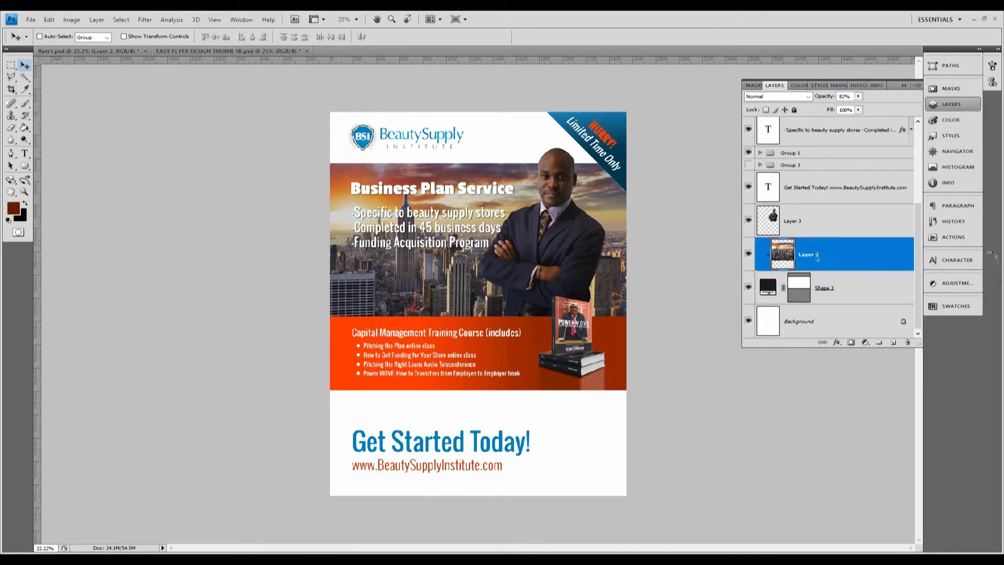
click(25, 191)
right_click(485, 185)
click(518, 242)
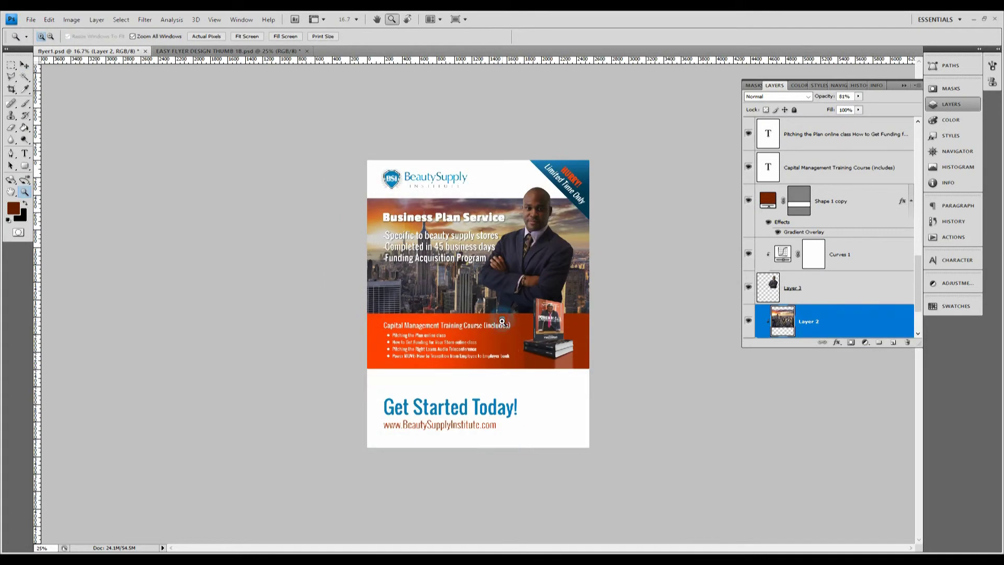
click(502, 321)
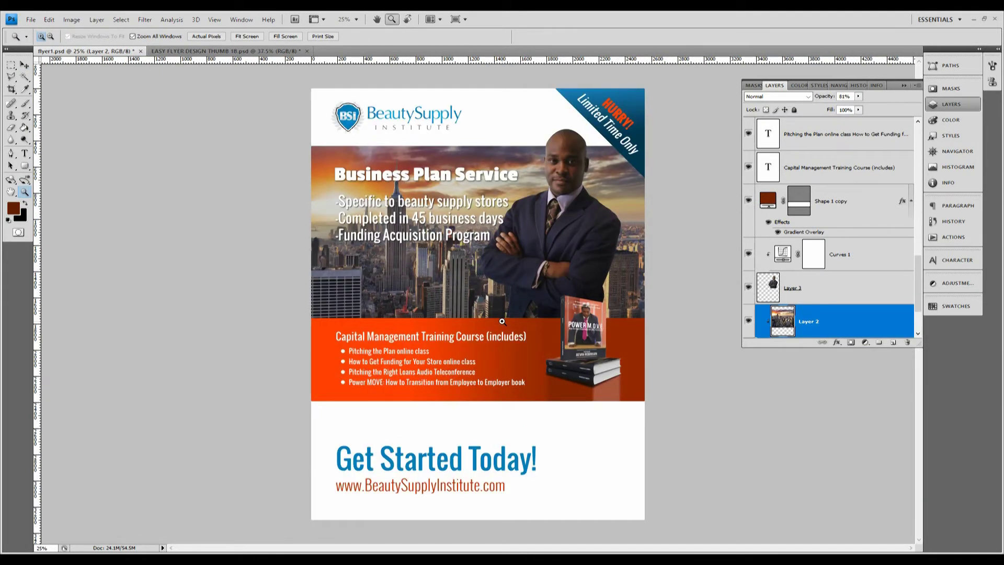
click(30, 19)
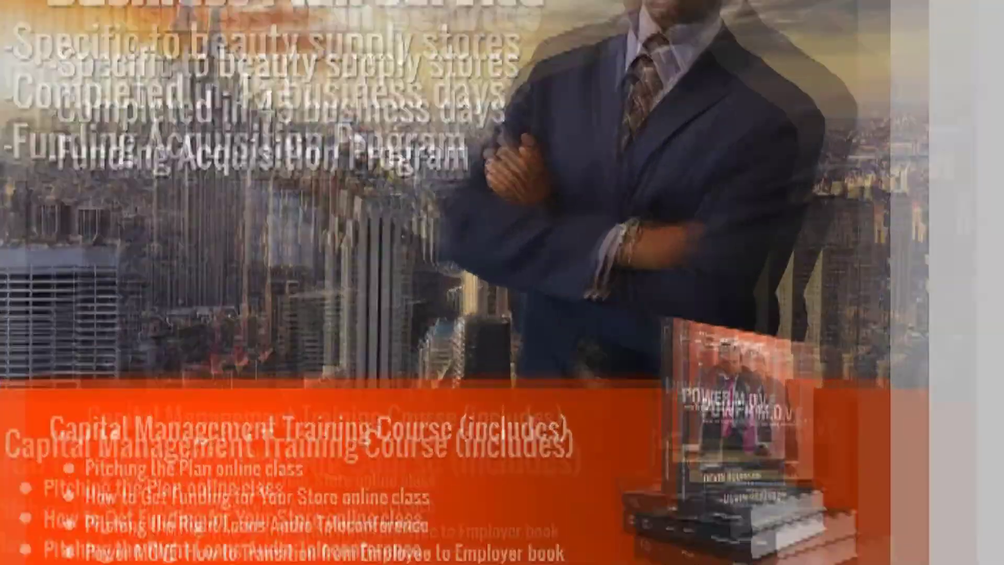